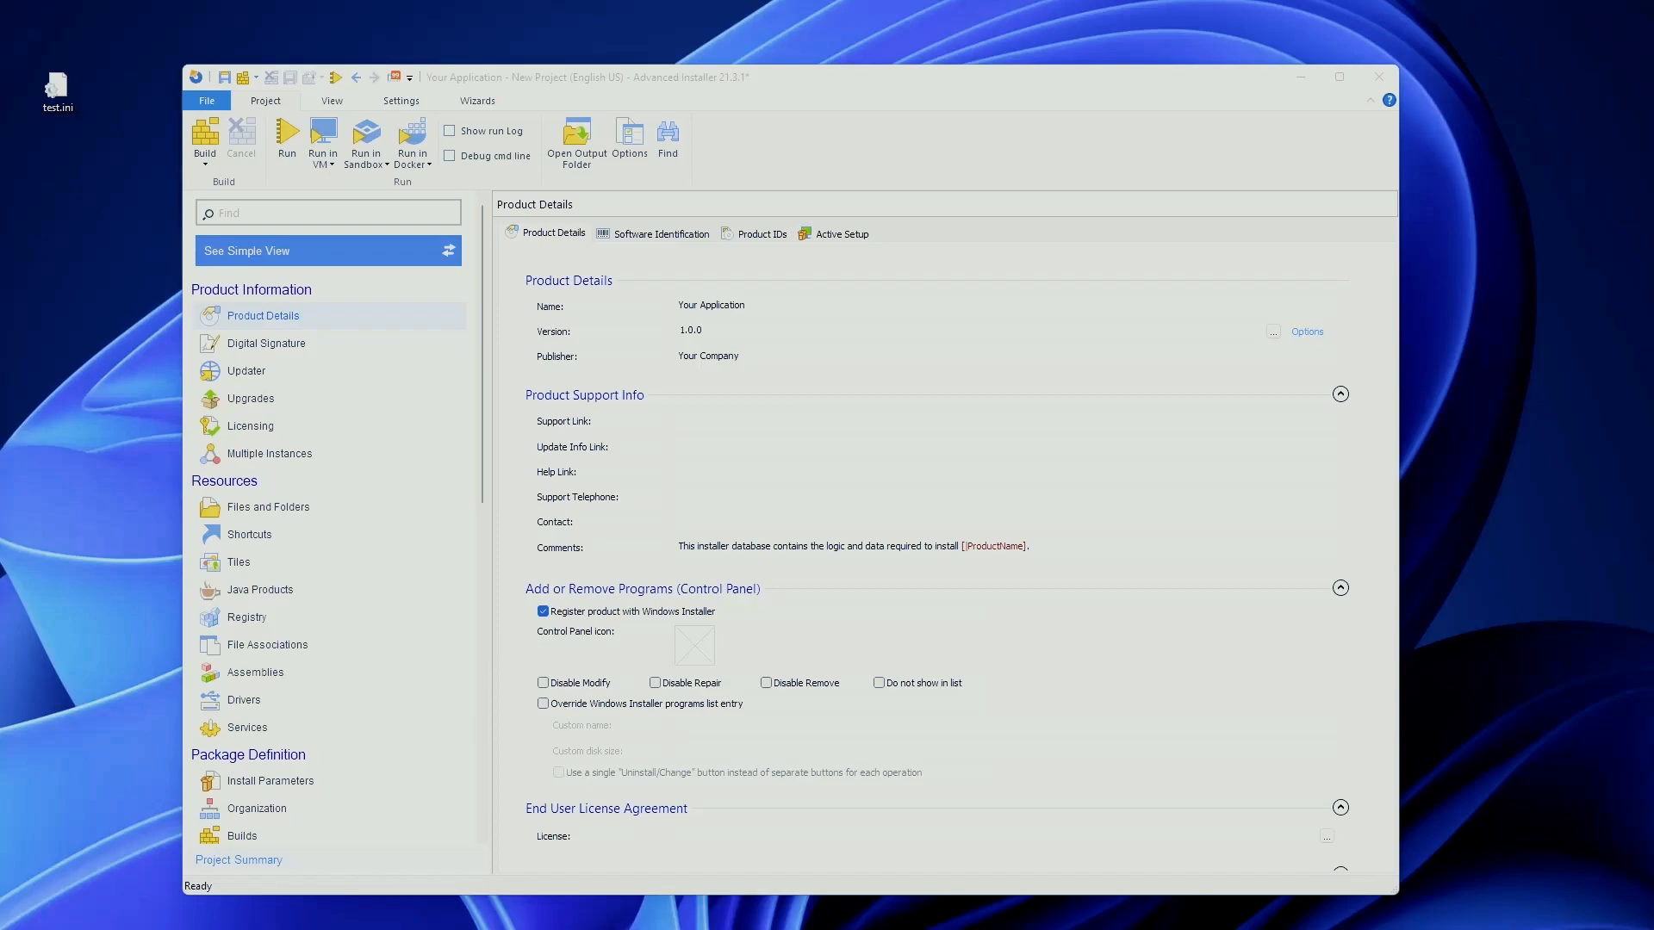
- Review the Application Folder's files, then inspect the COM class registered for AppFinder.exe
click(835, 86)
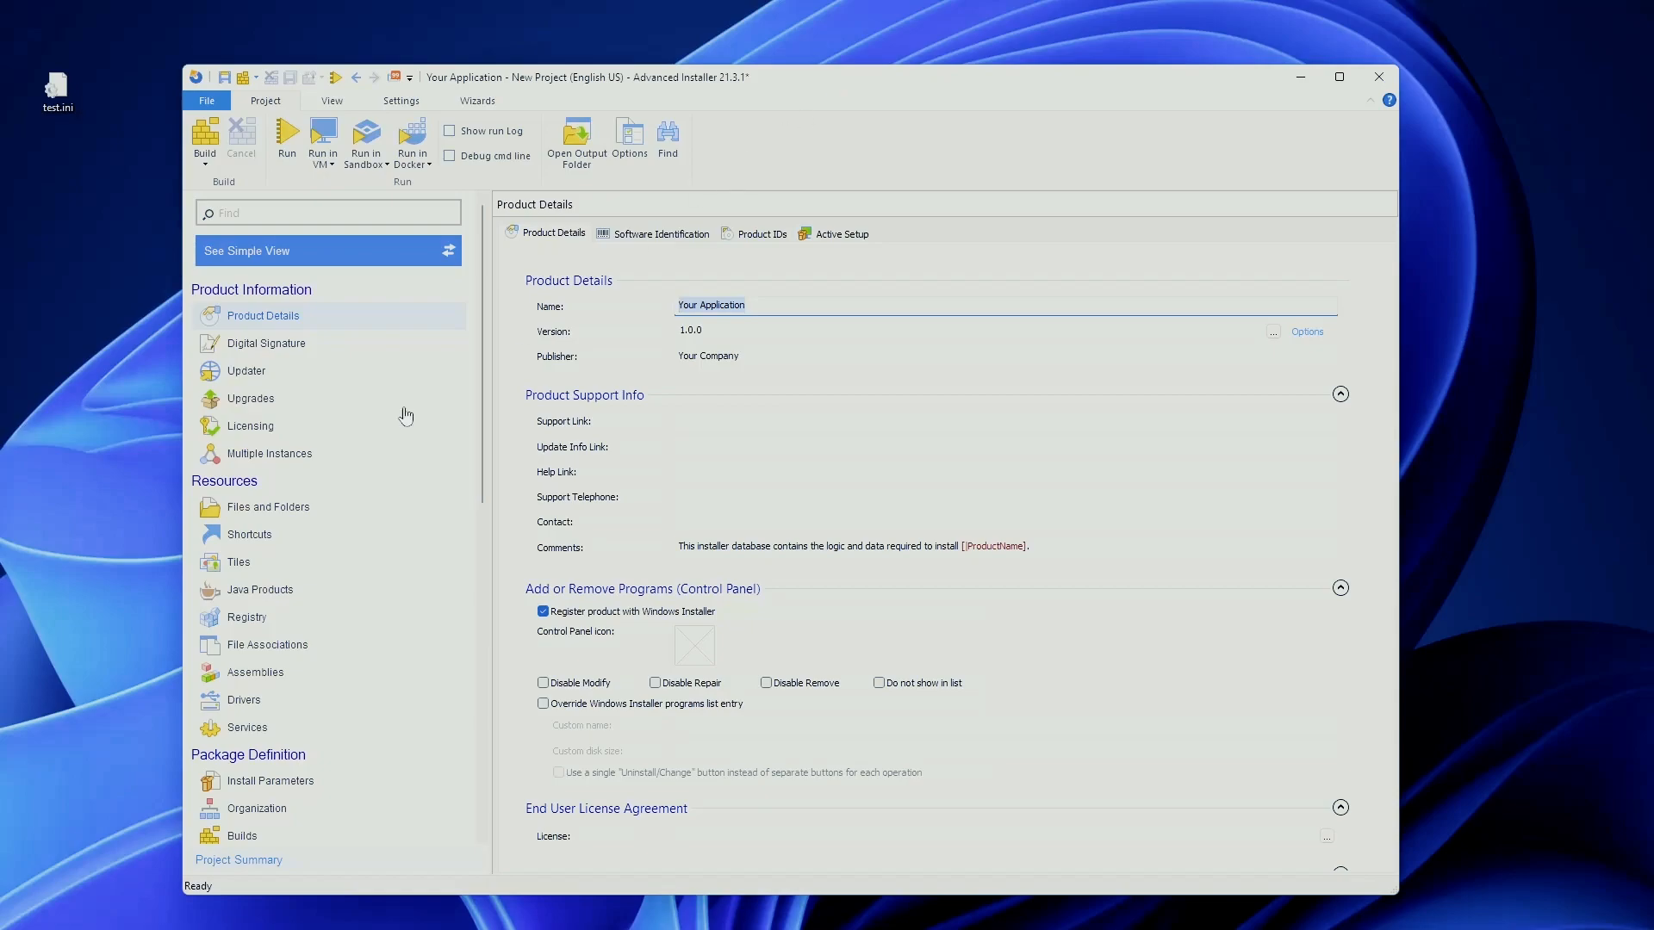
click(268, 509)
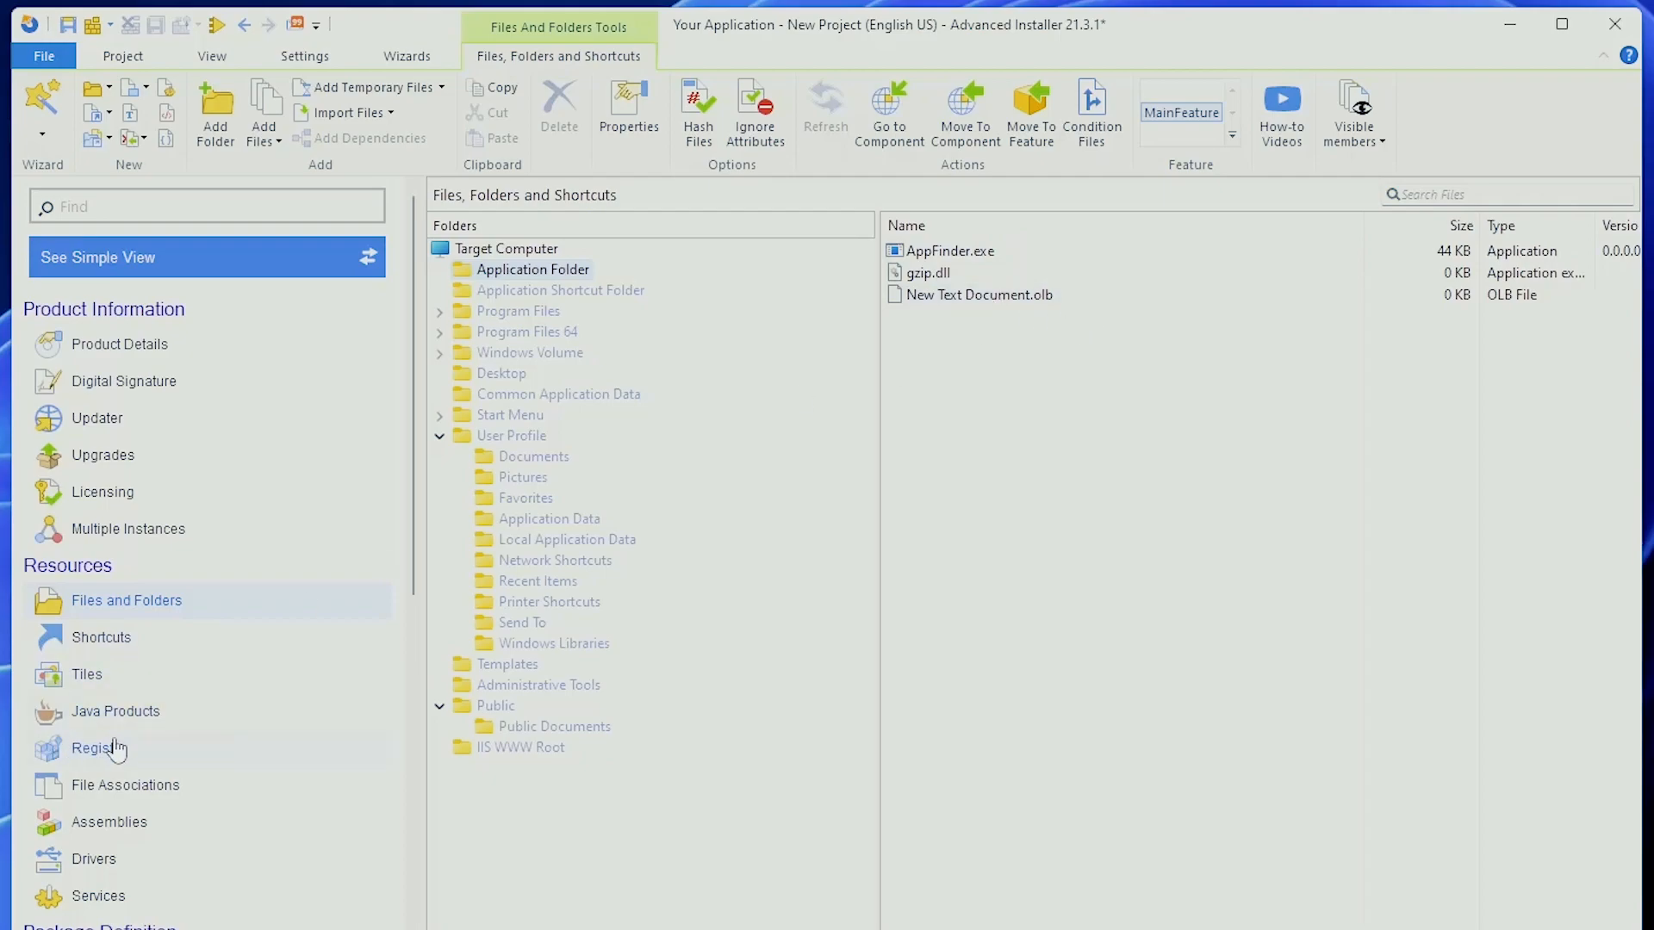
scroll(173, 712, down, 10)
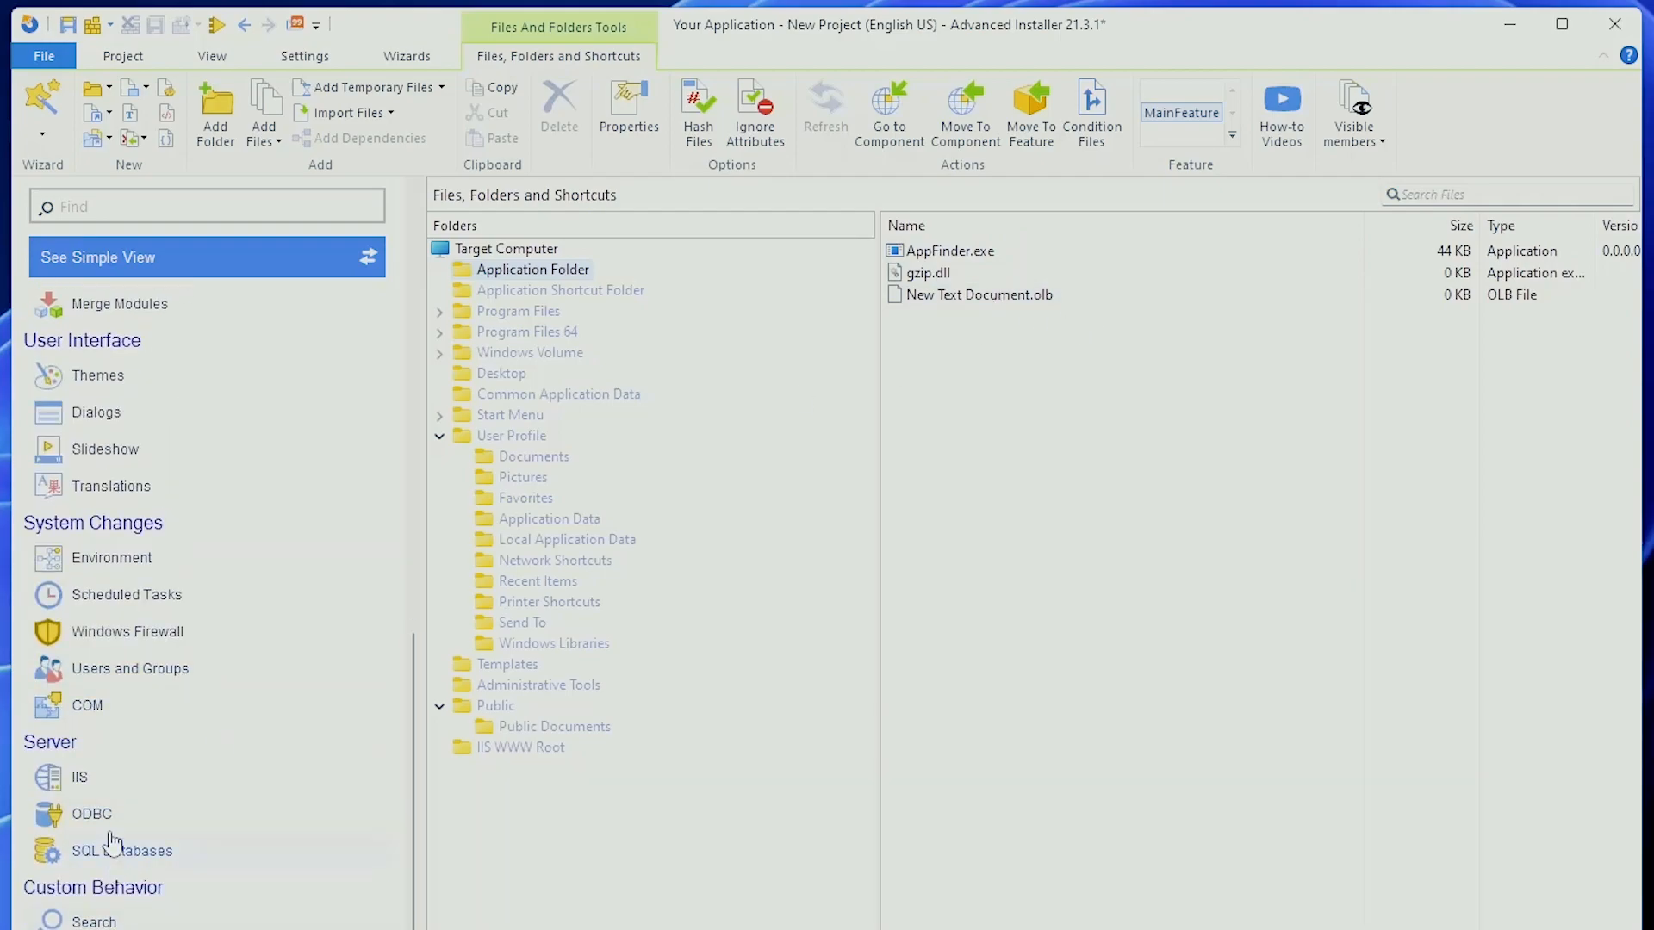
click(122, 721)
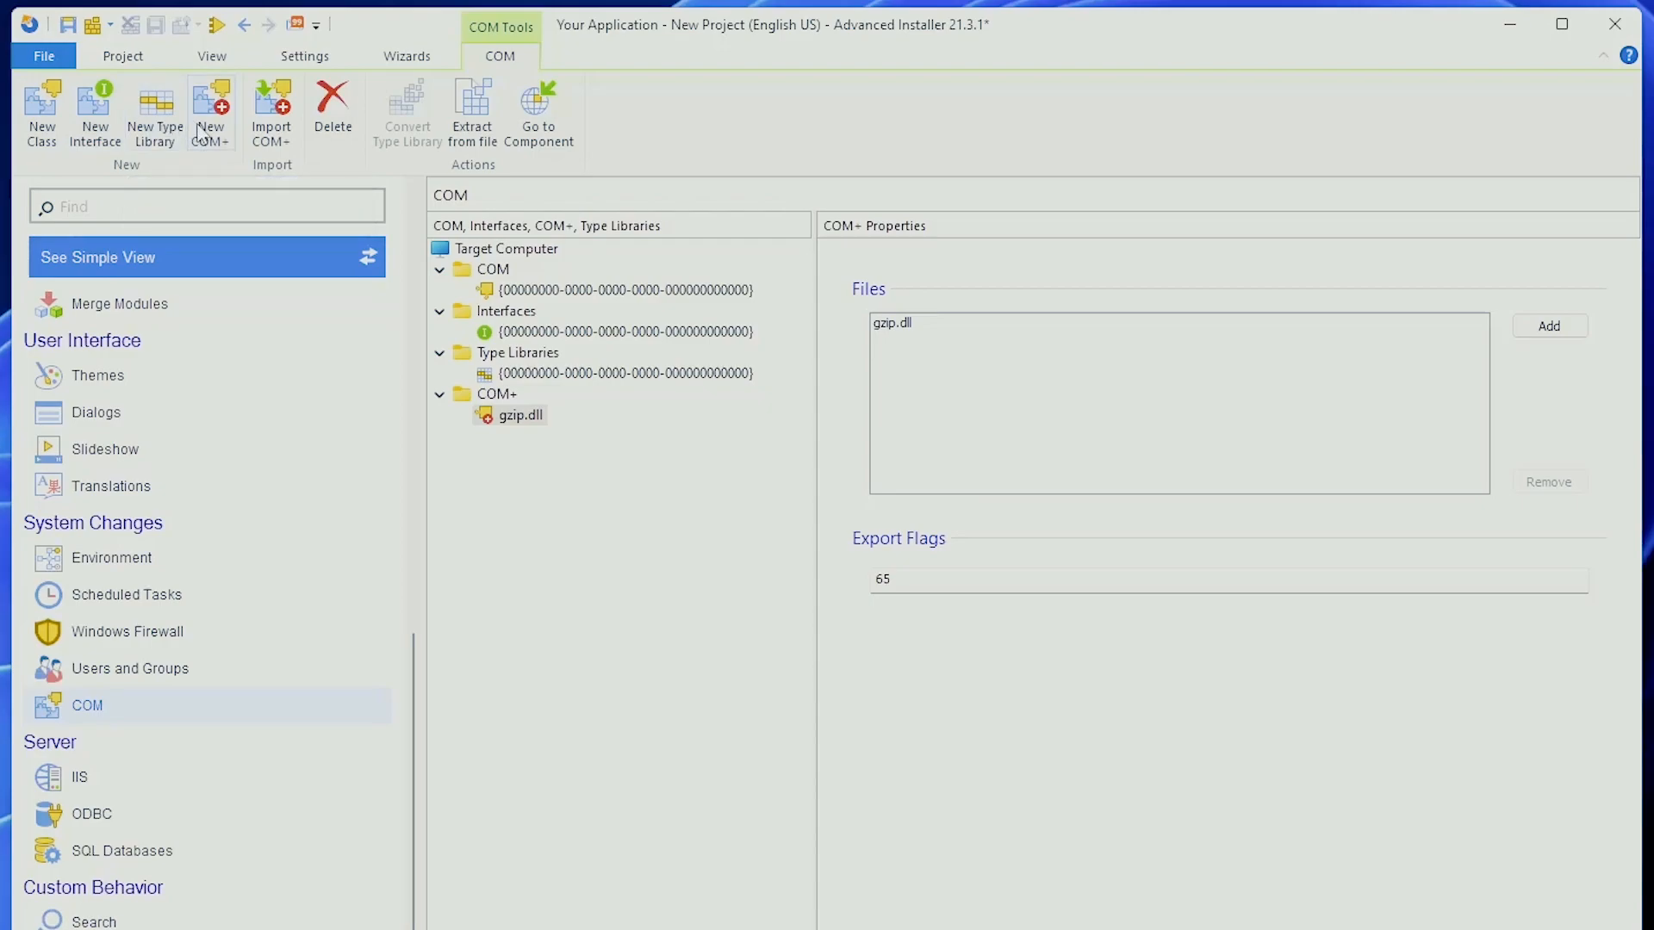
click(537, 295)
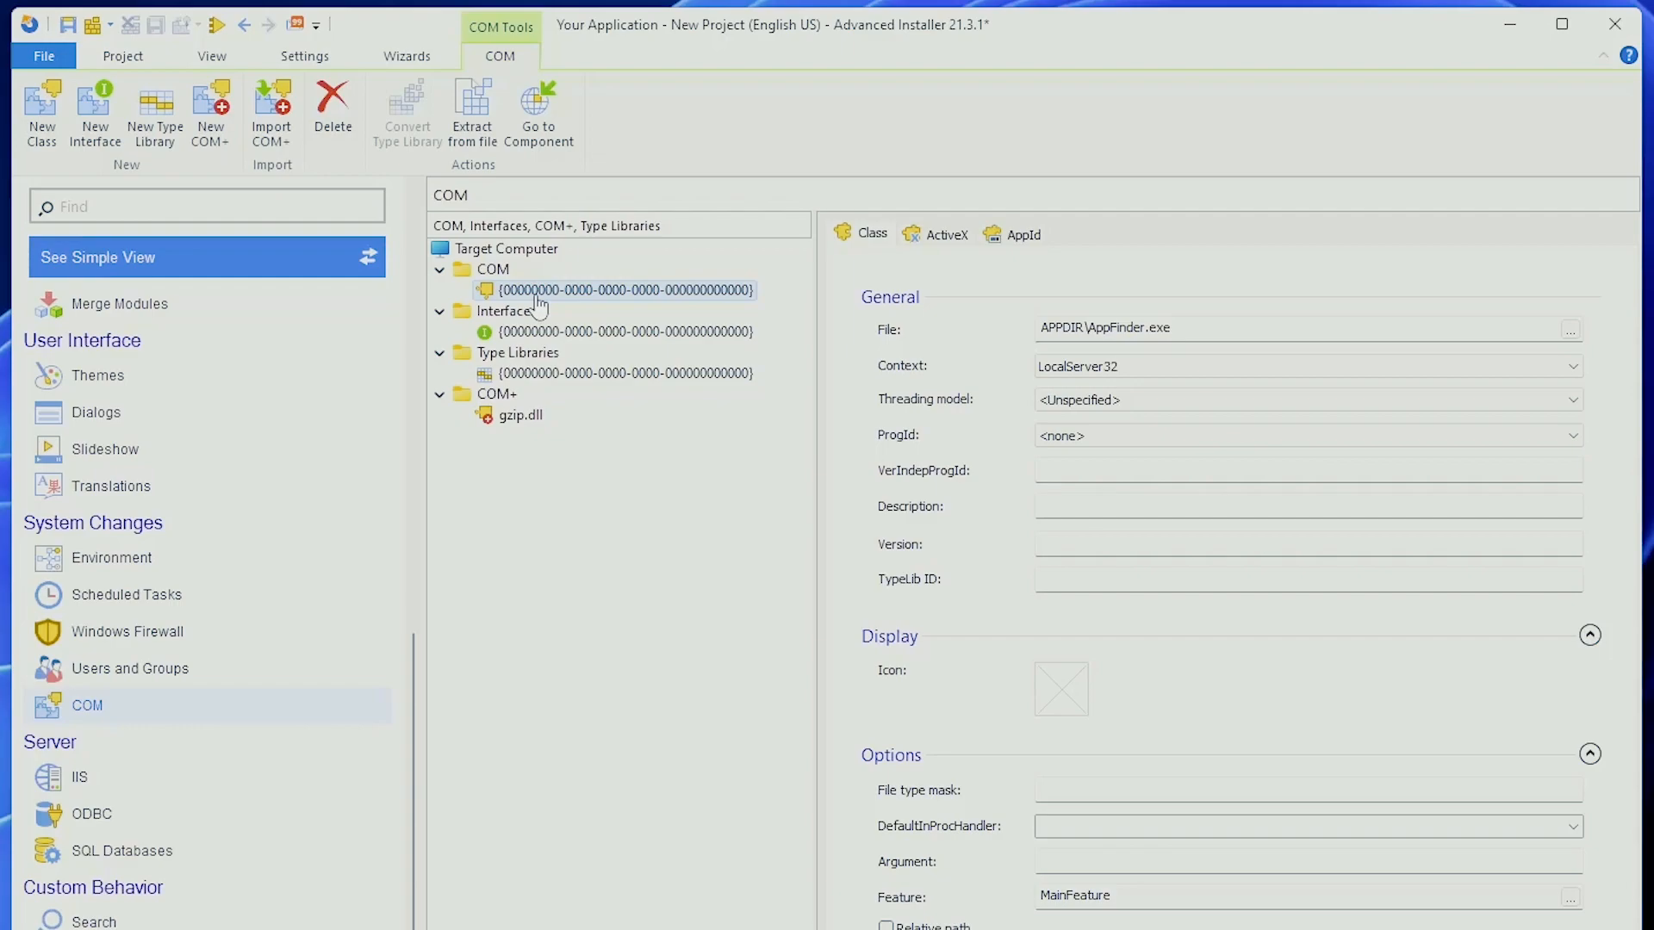
- Try to add a new COM class based on AppFinder.exe from the Application Folder
click(54, 116)
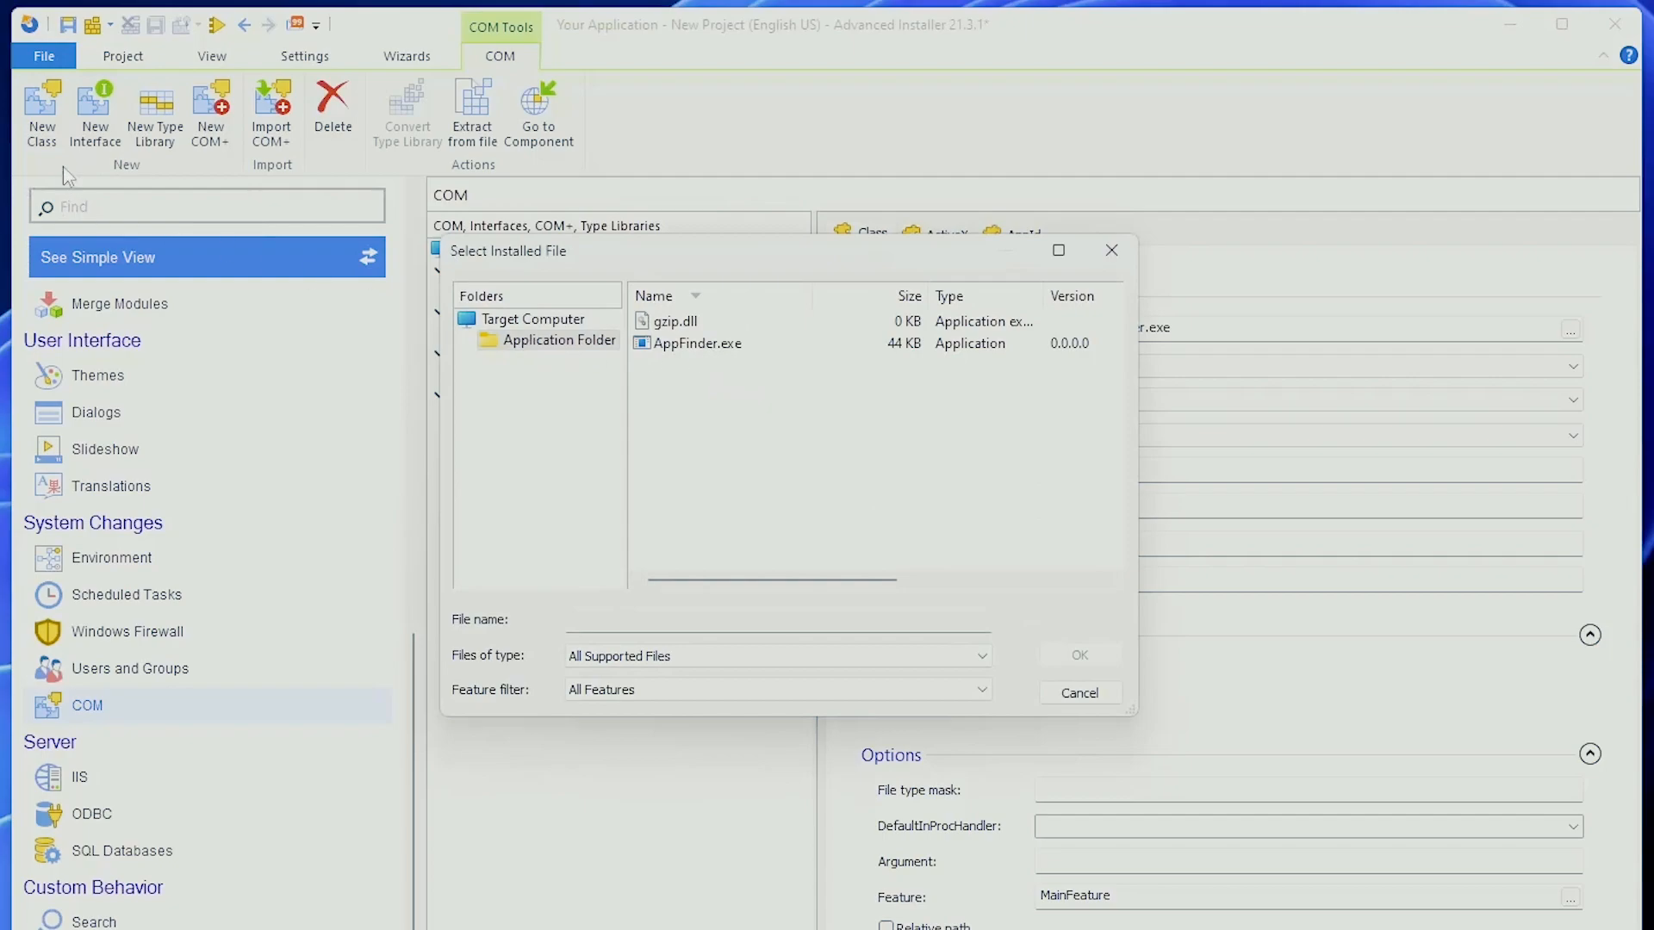
click(706, 345)
click(1078, 655)
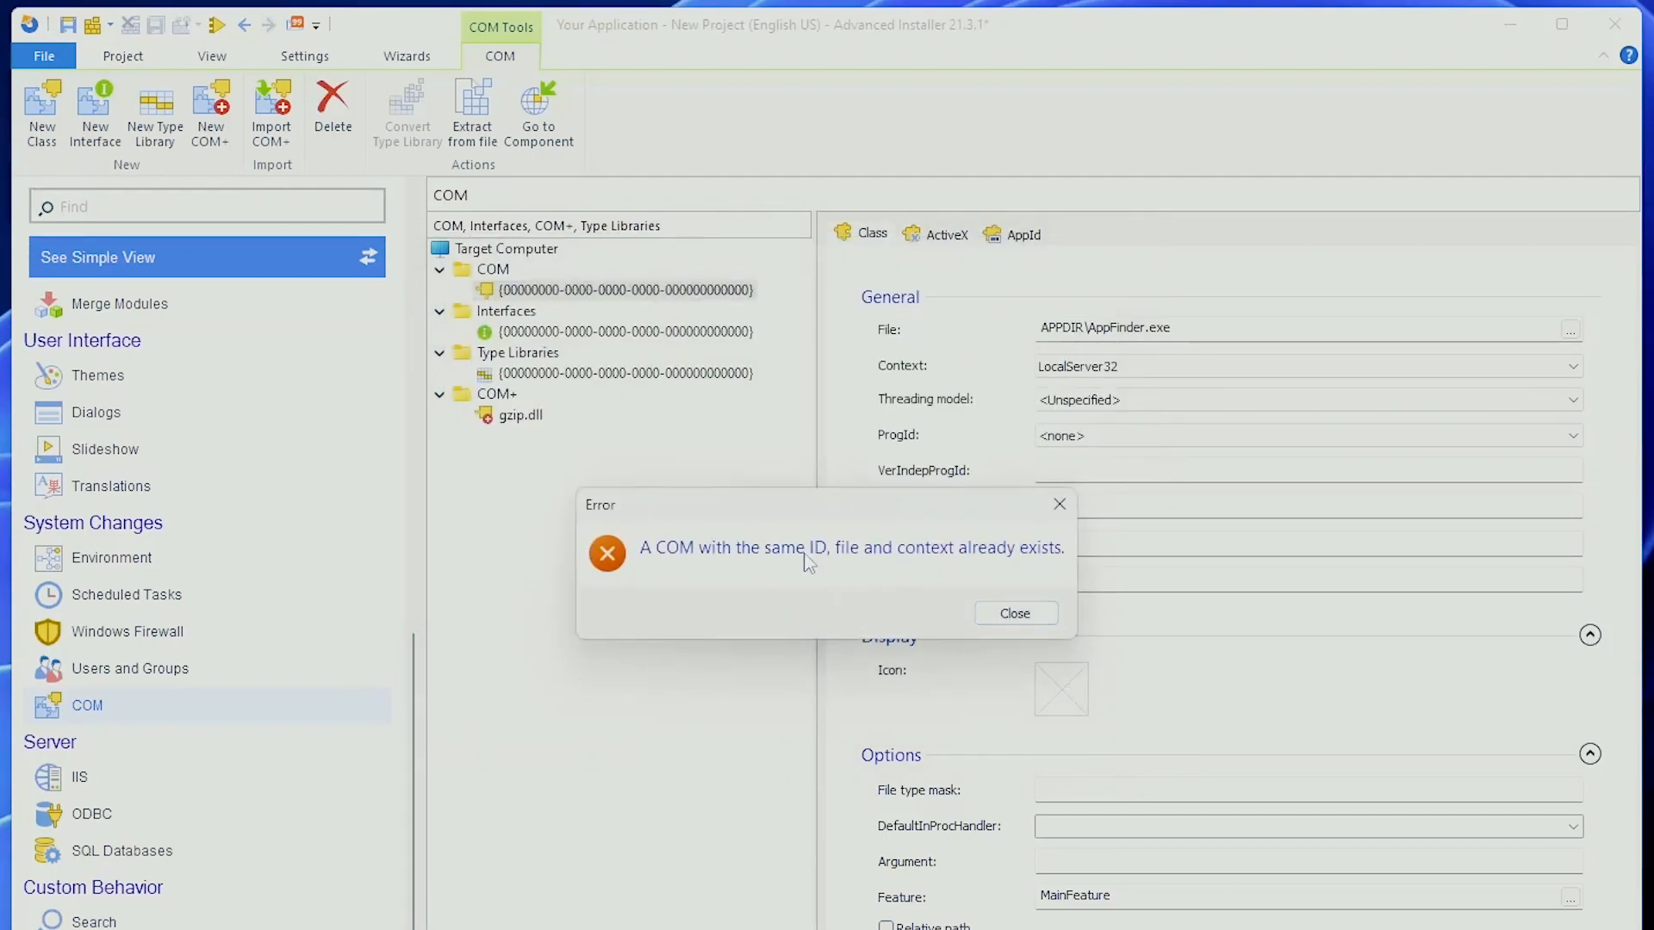
click(1013, 613)
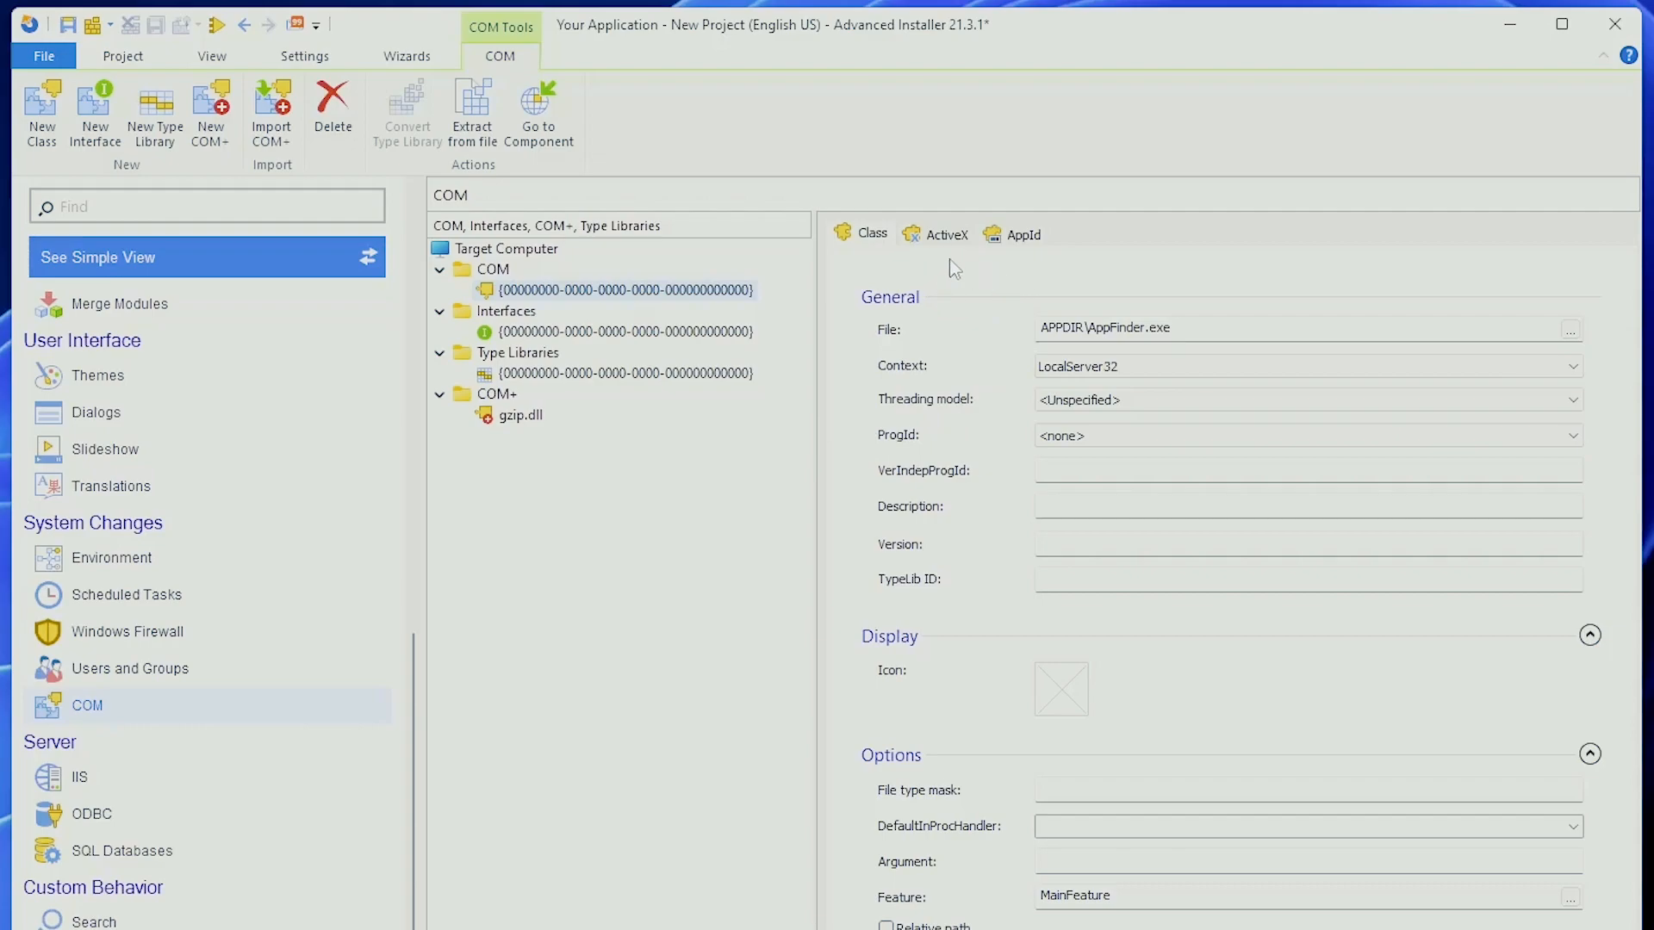
- Examine the COM class's general, ActiveX and AppId settings, including its context, threading model and ProgId choices
click(957, 238)
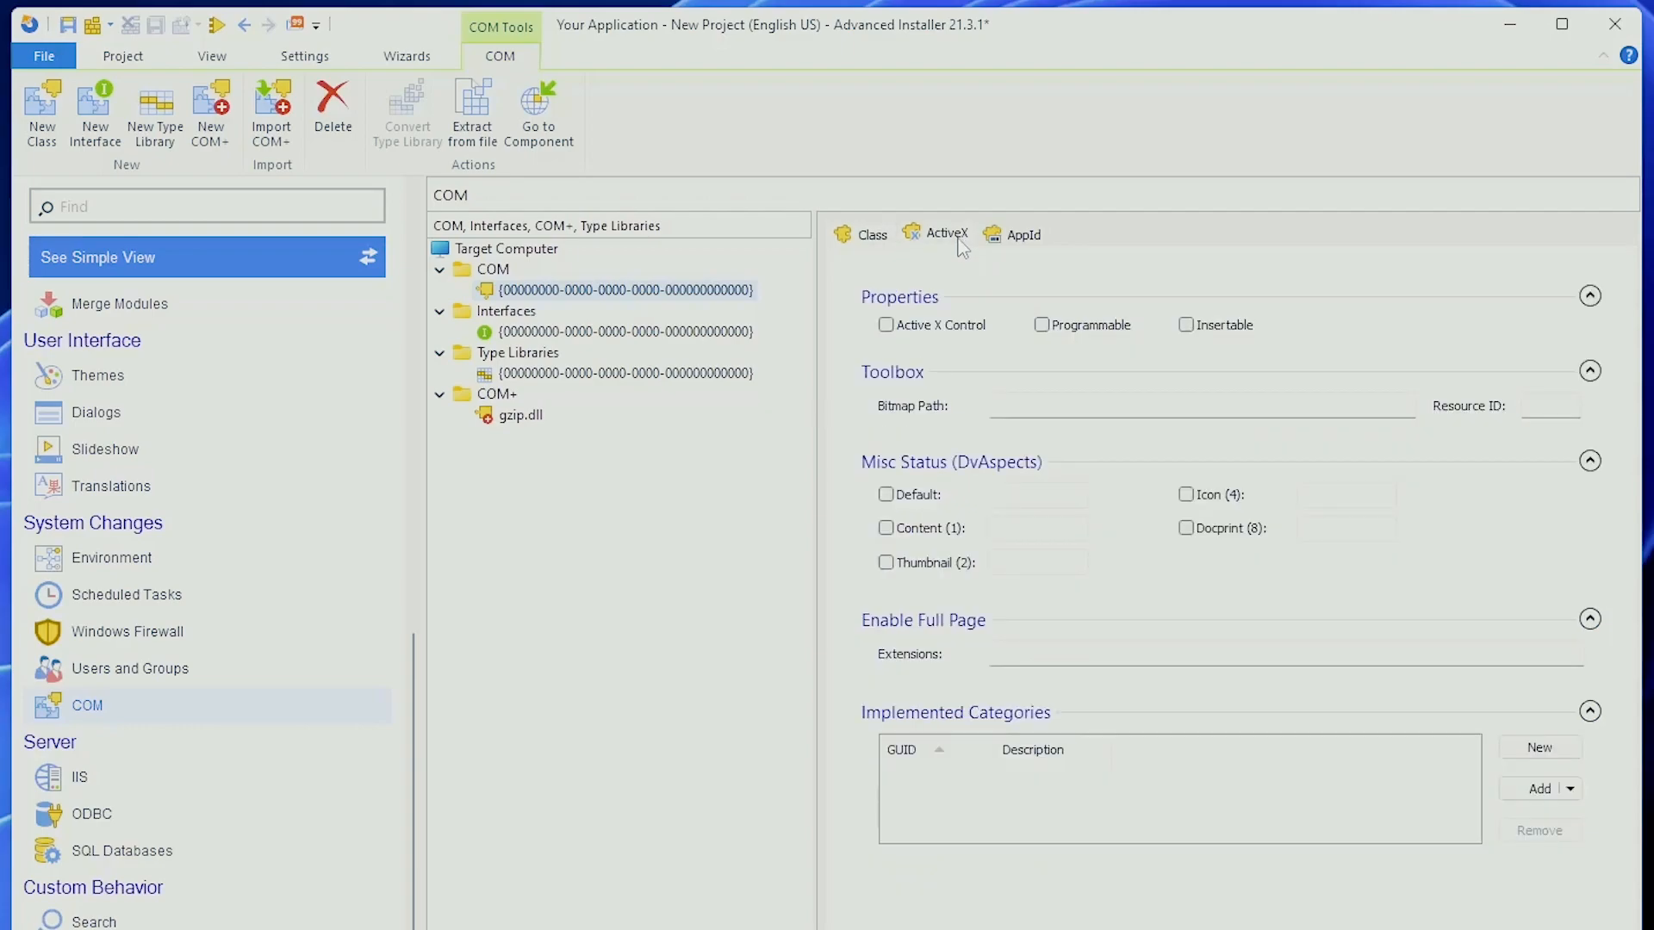
click(1014, 236)
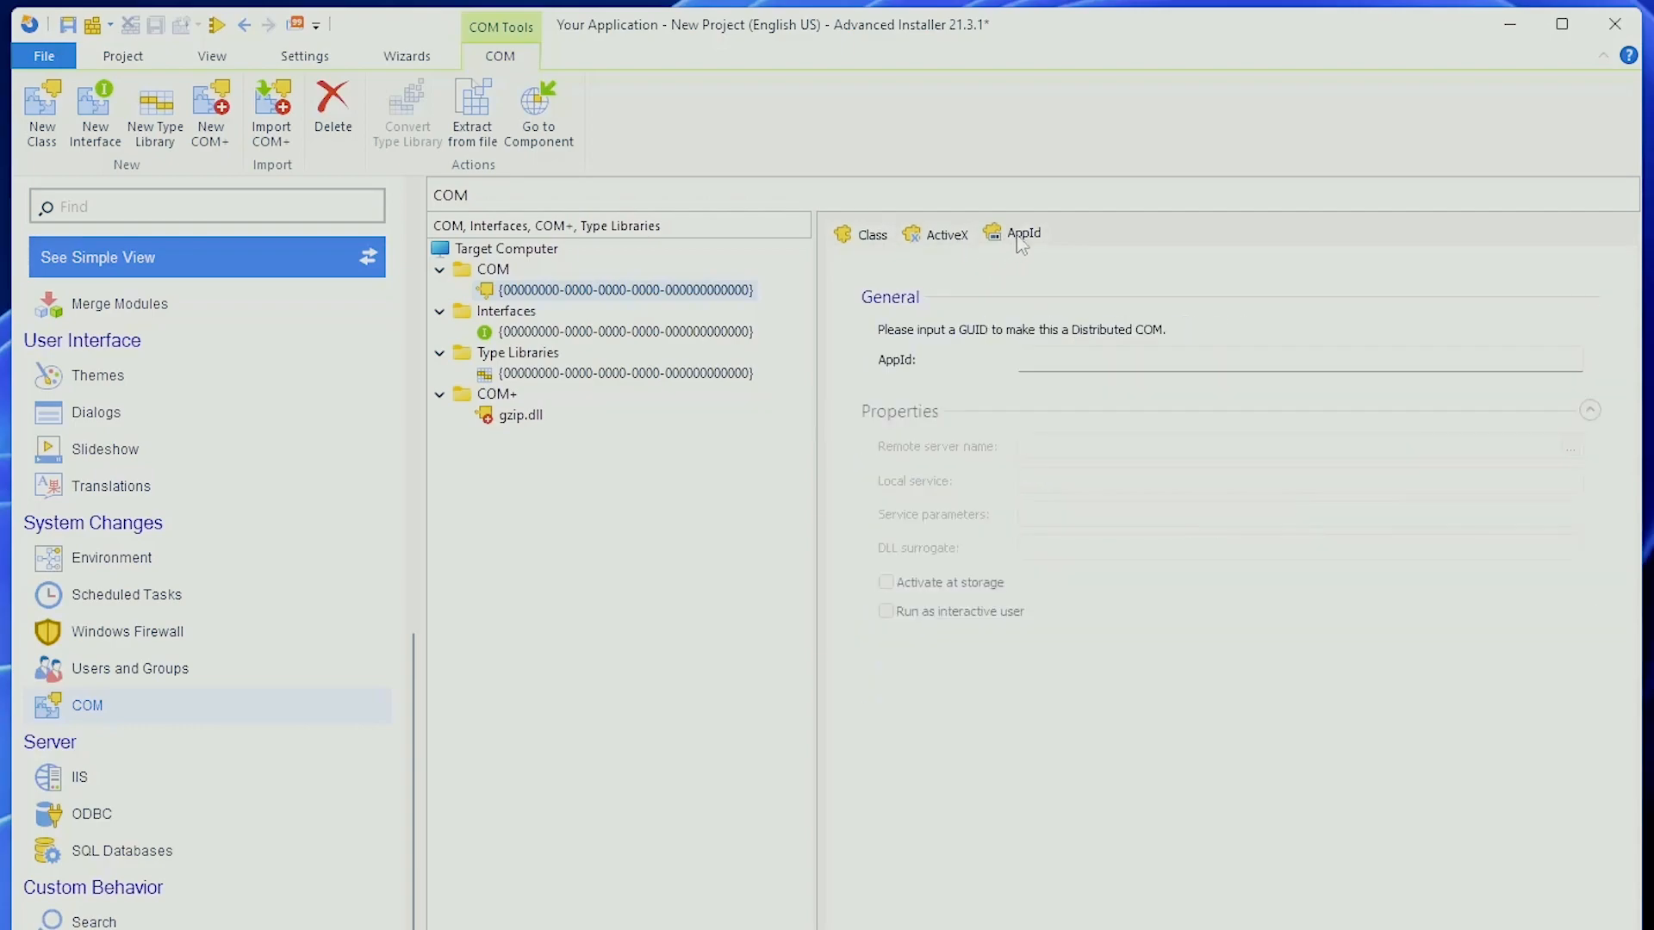
click(872, 236)
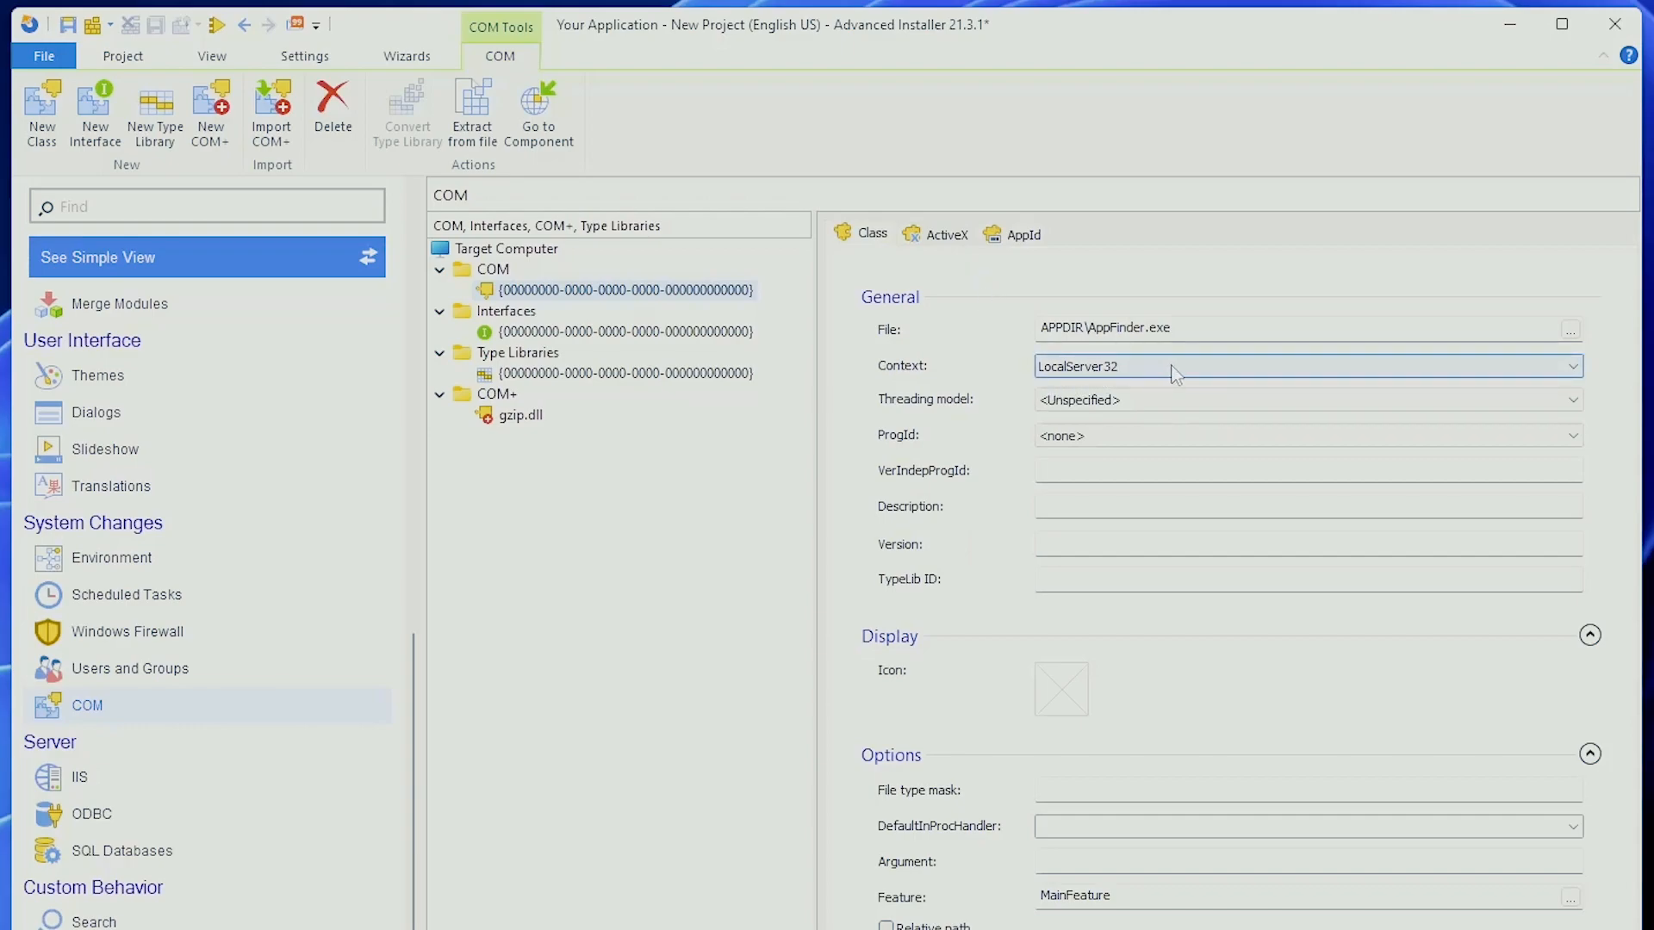
click(1135, 400)
click(1136, 401)
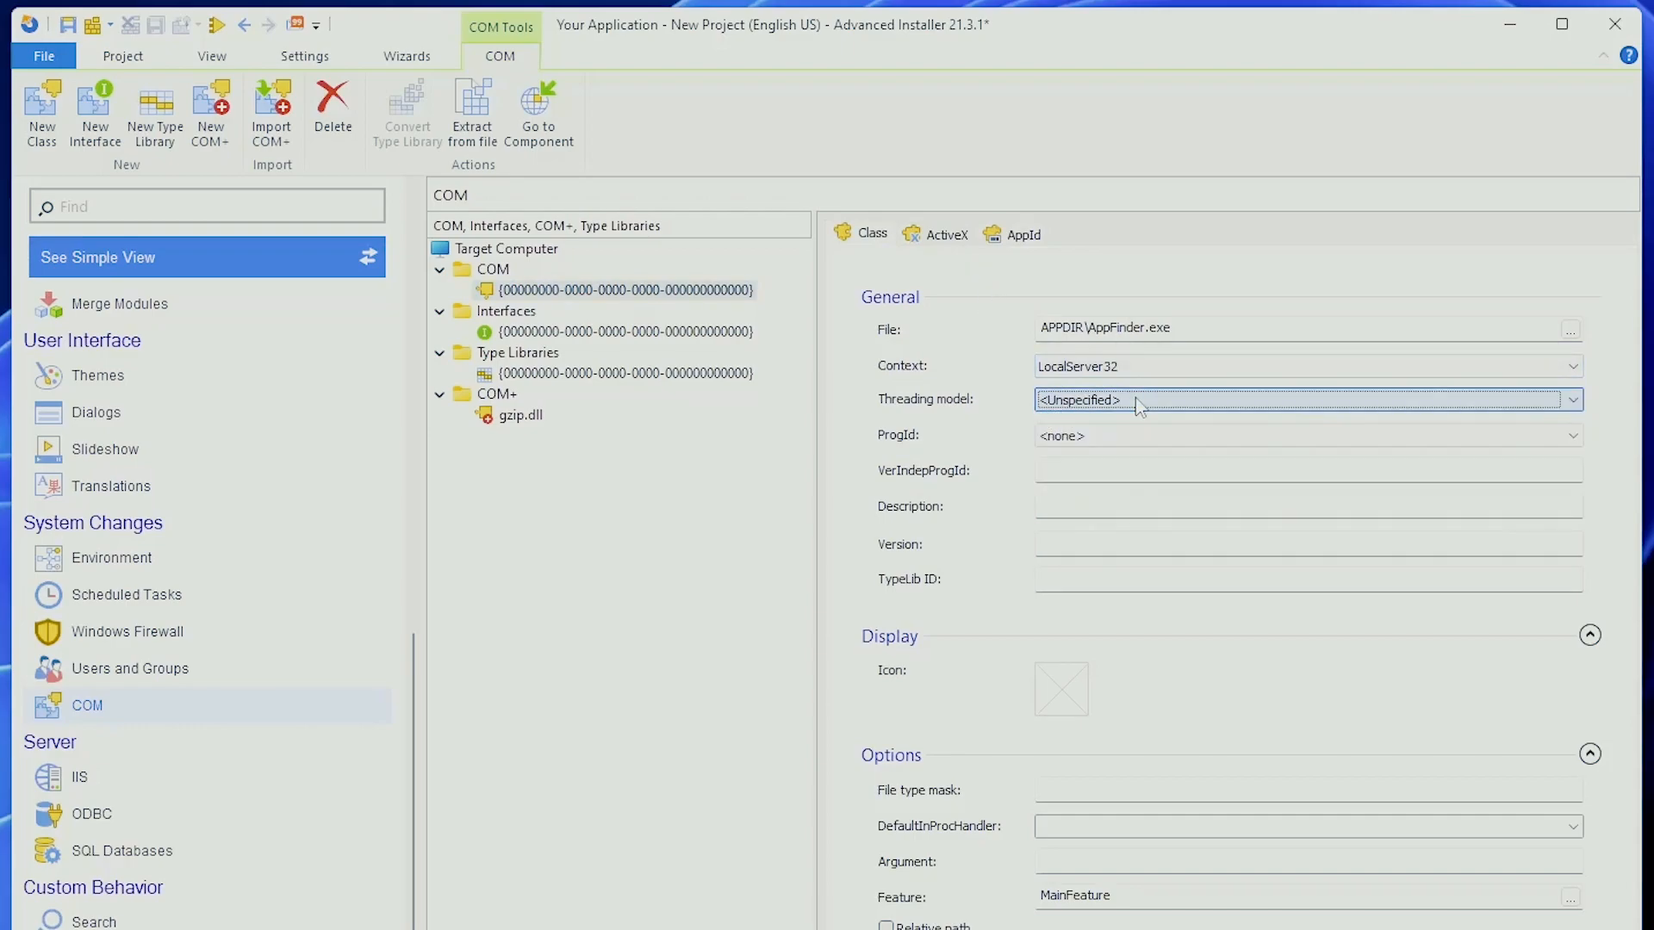
click(1111, 434)
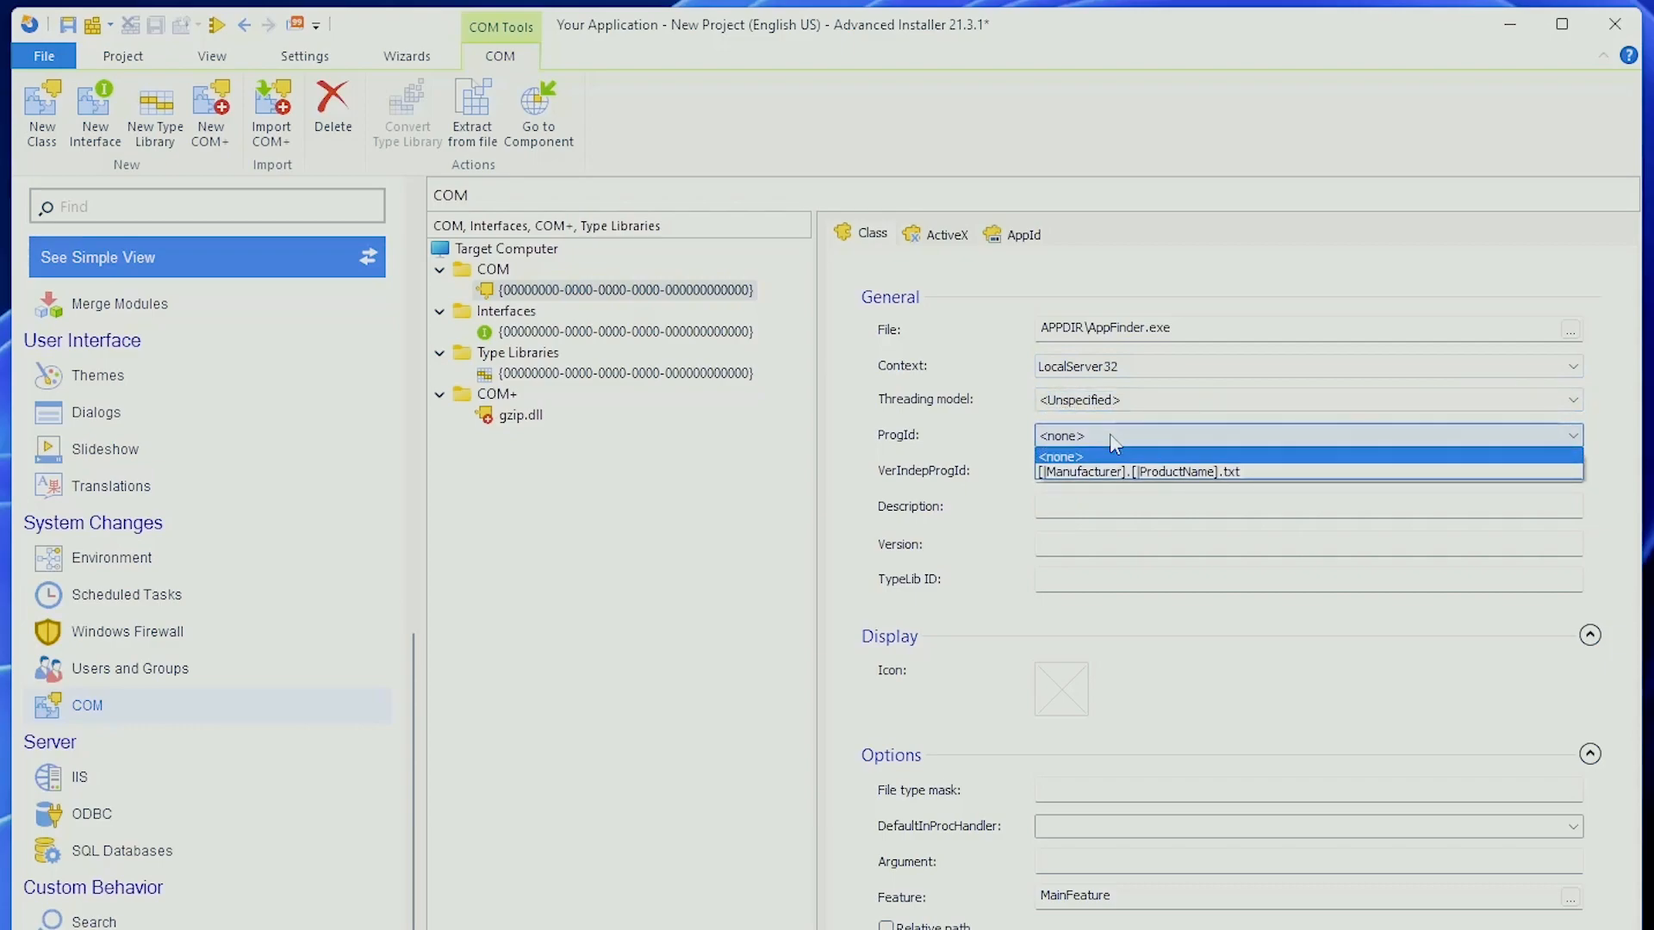
click(1109, 433)
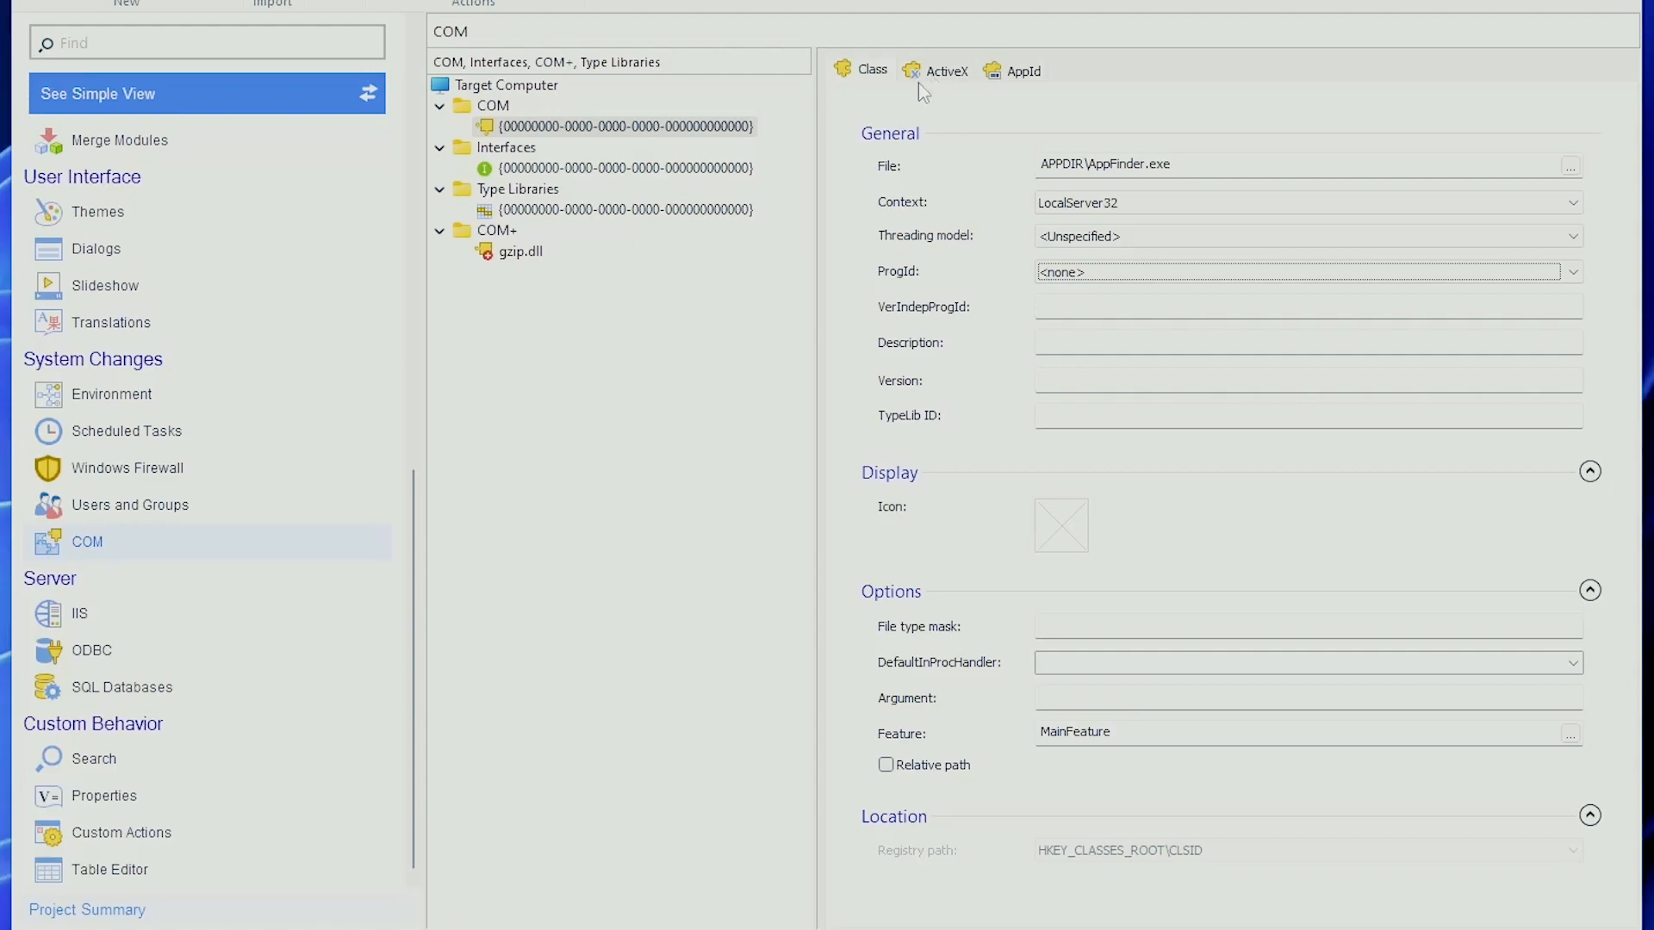
click(880, 74)
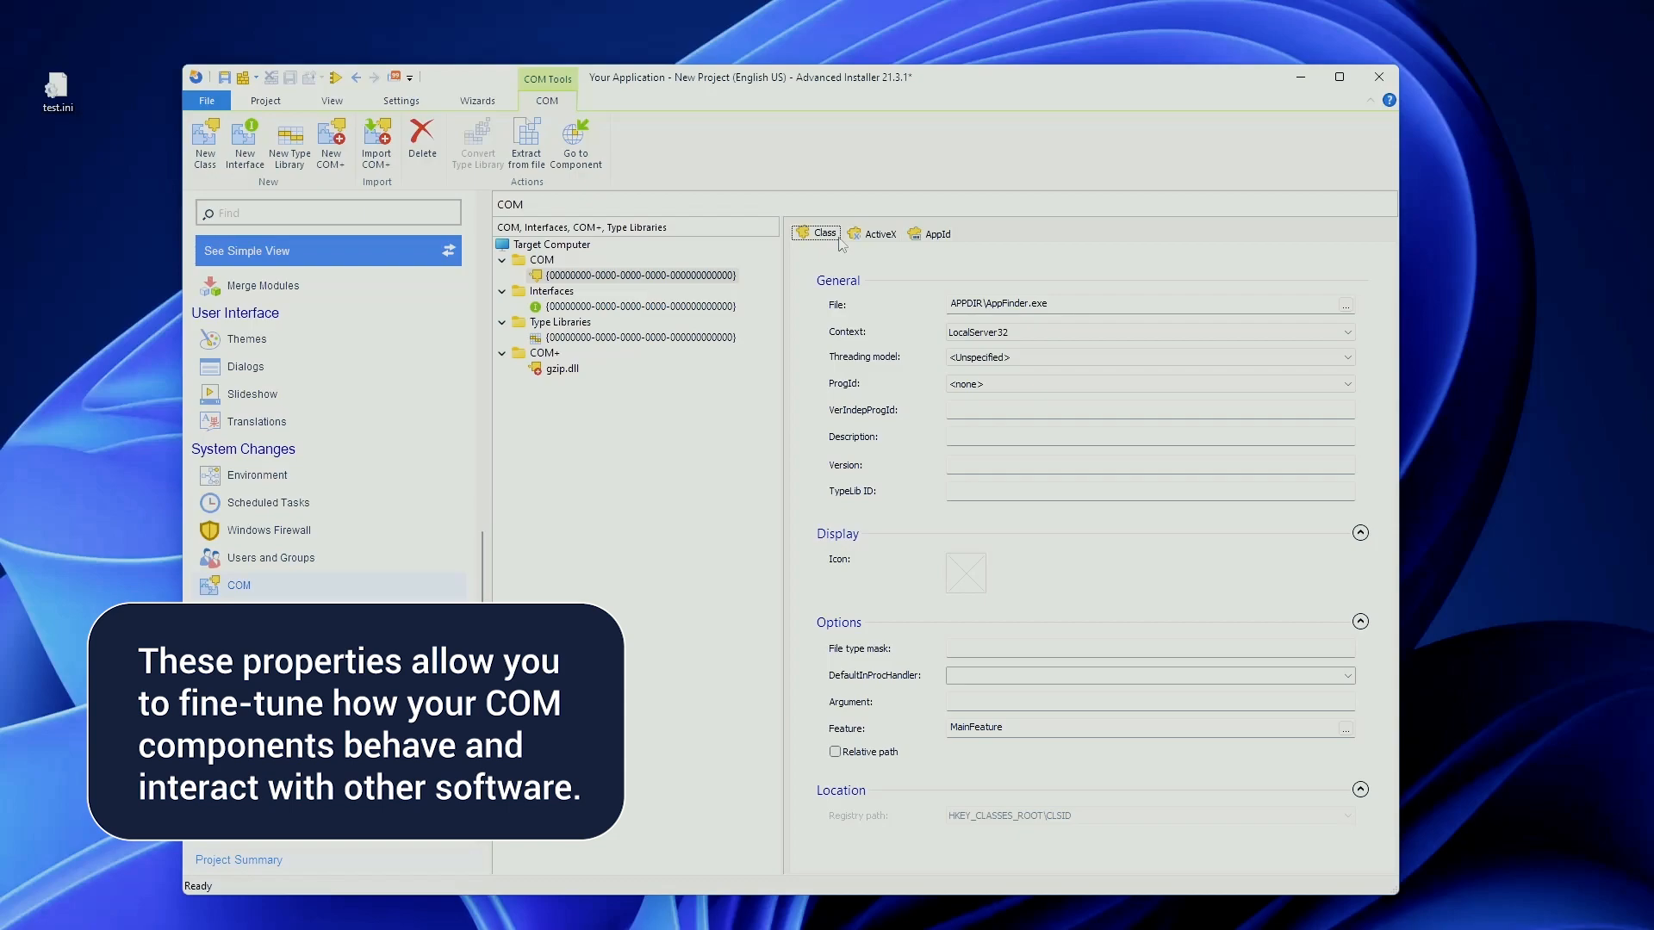
click(898, 242)
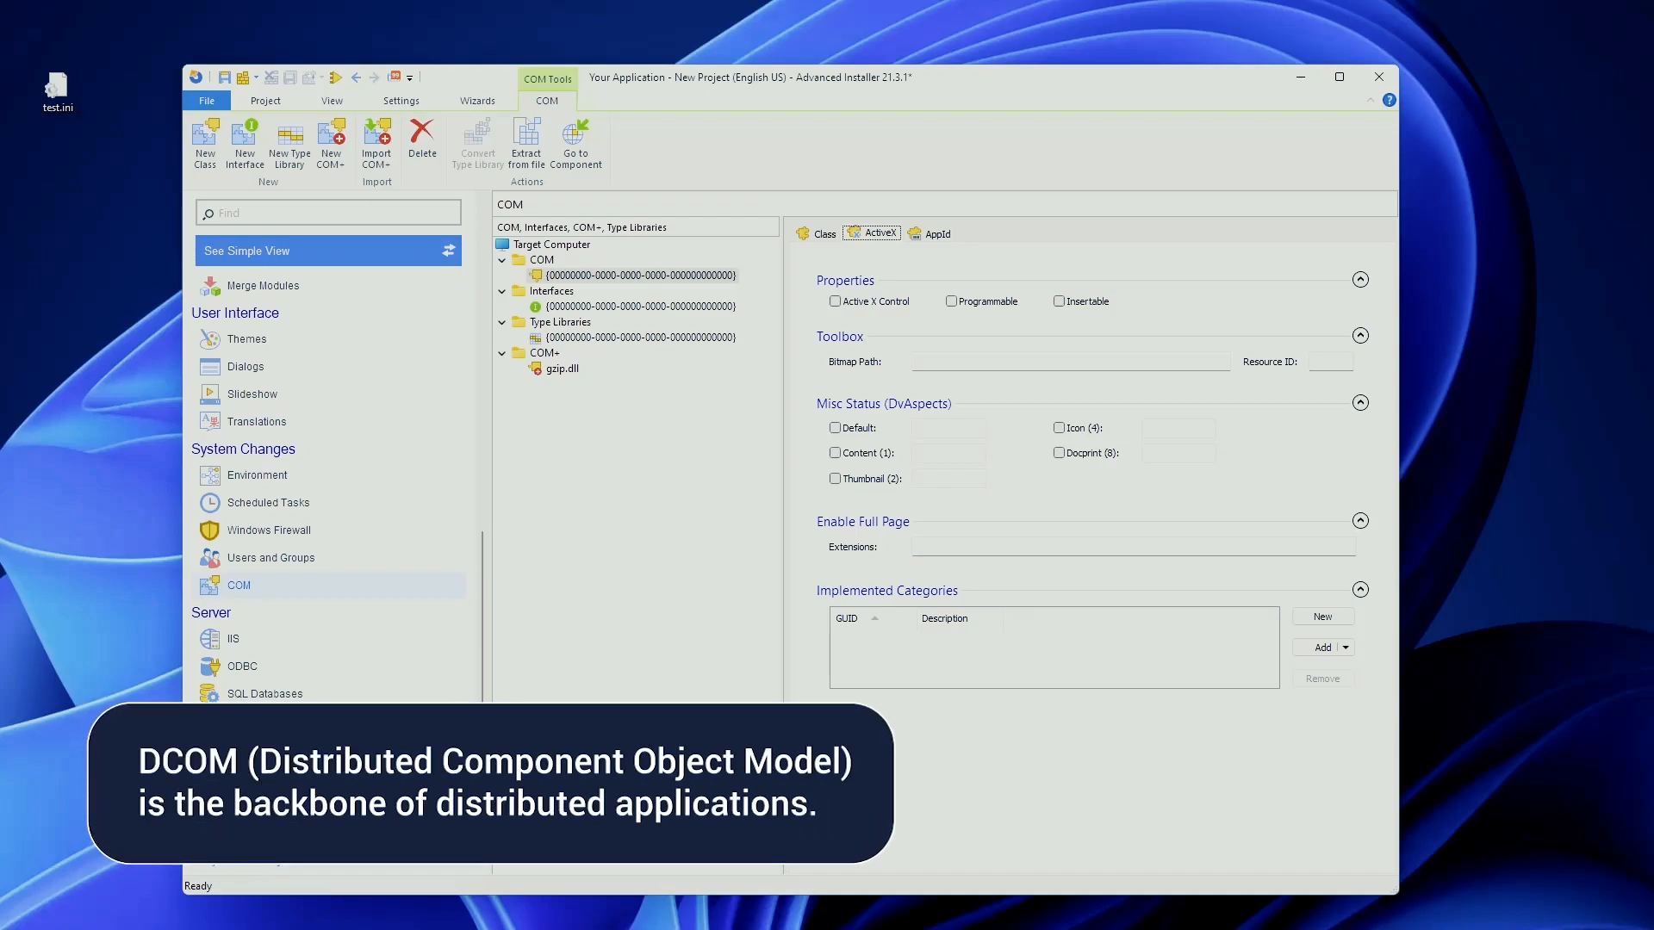
click(939, 236)
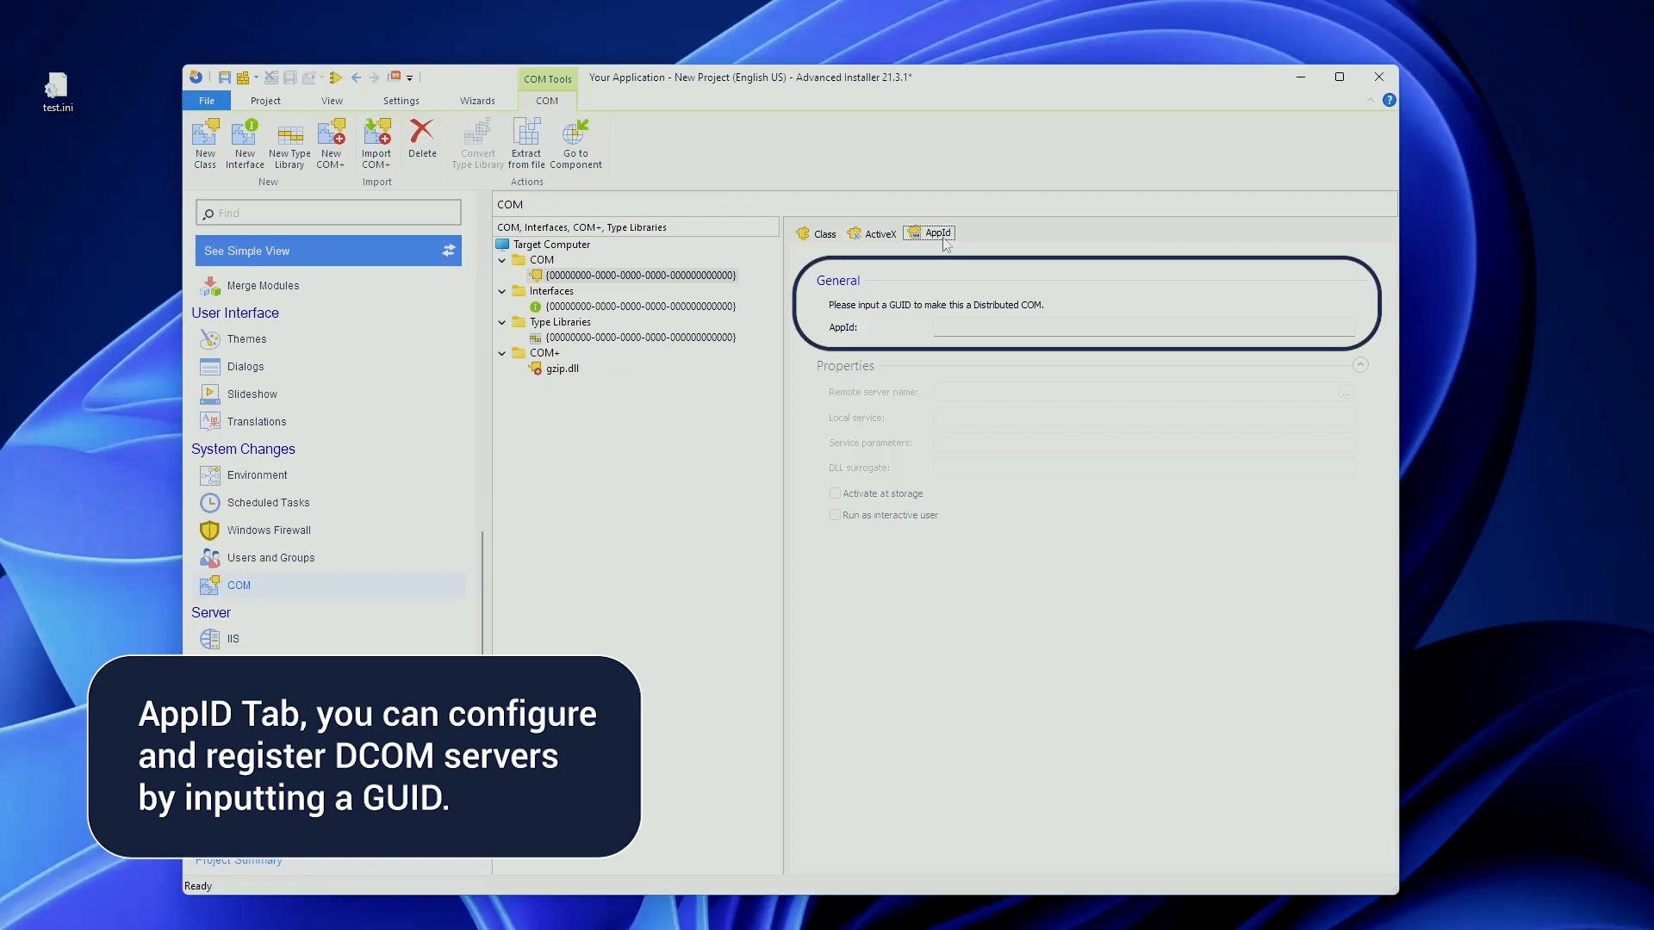
click(955, 327)
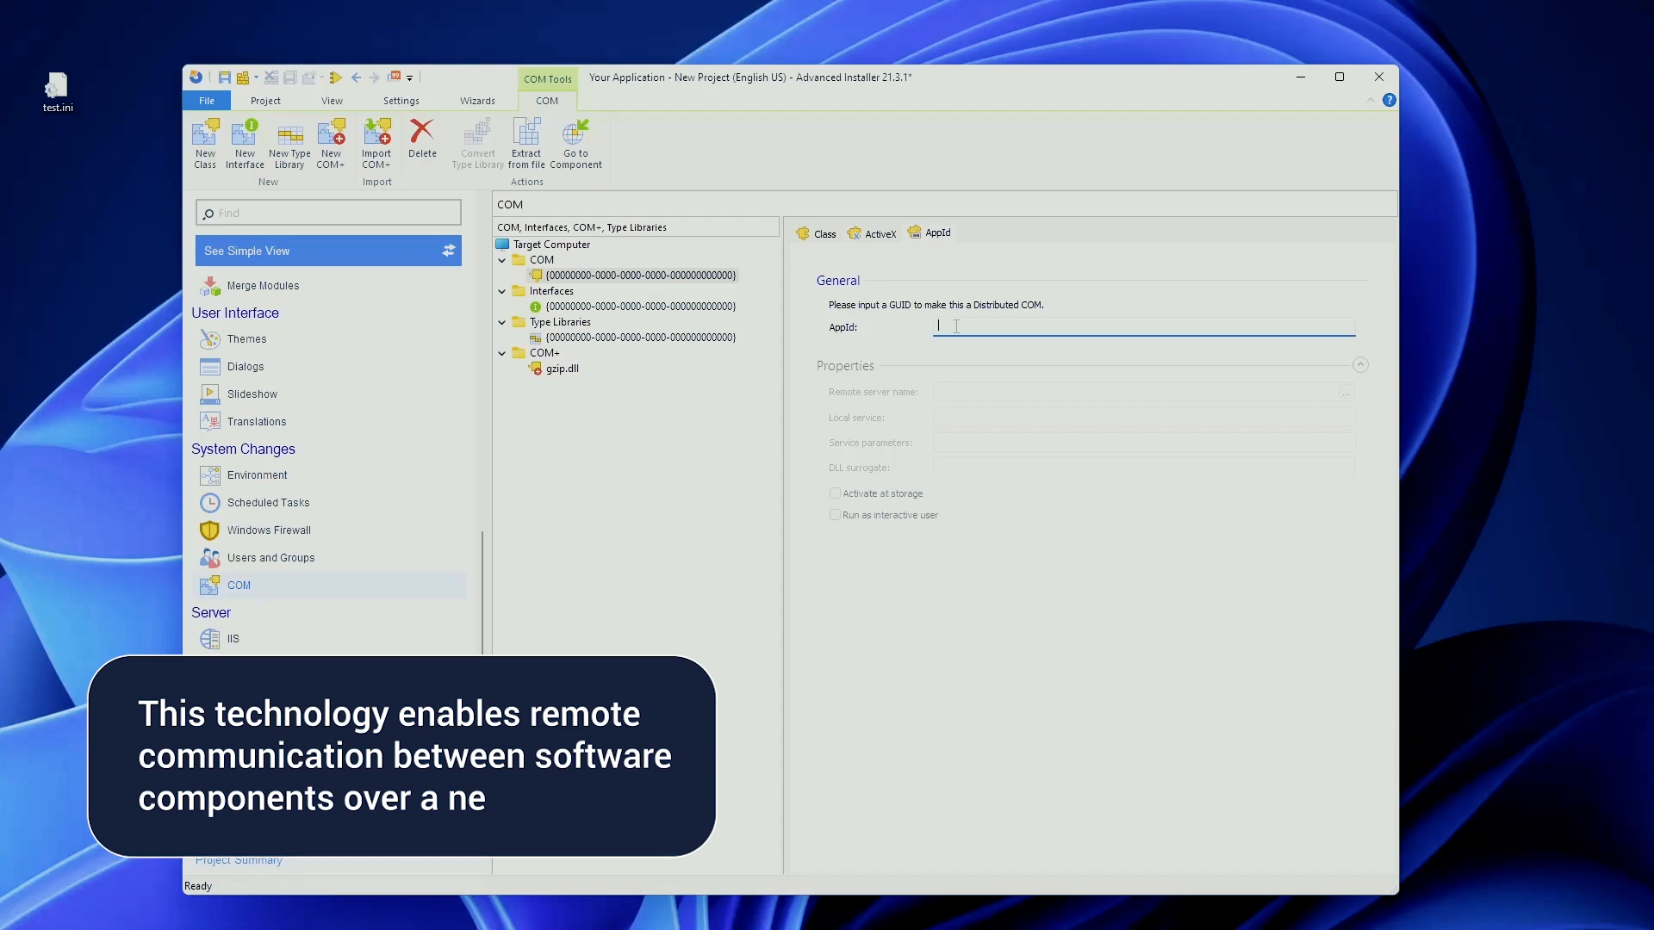
- Examine the properties of the interface, the type library and the gzip.dll COM+ entry
click(661, 306)
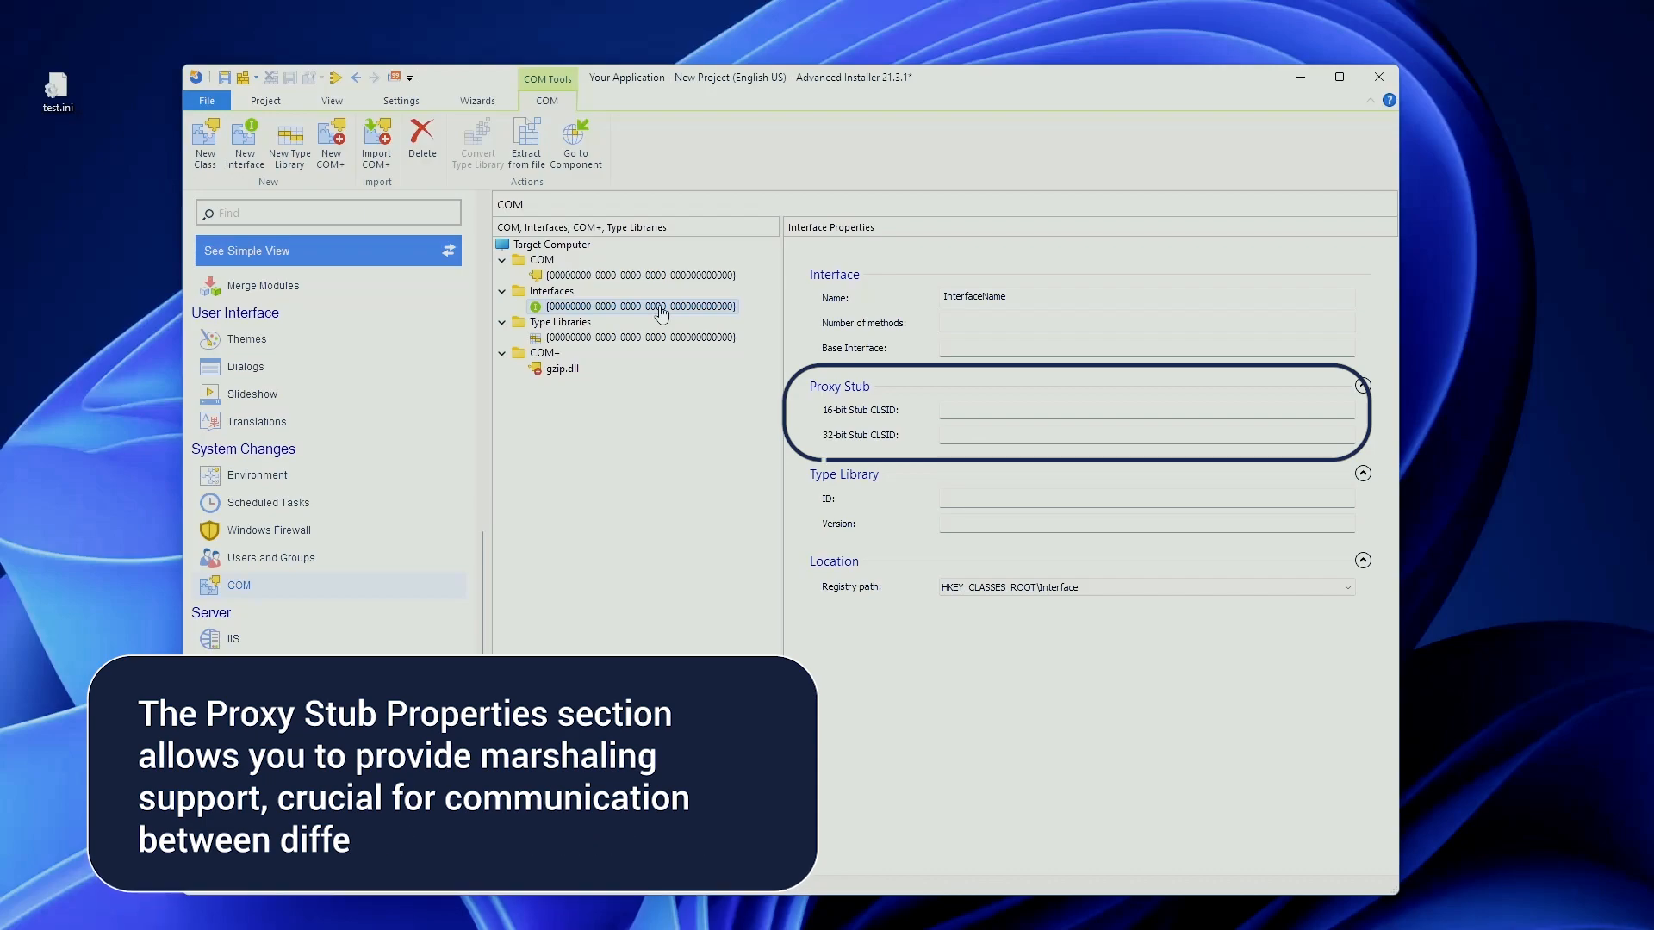
click(639, 339)
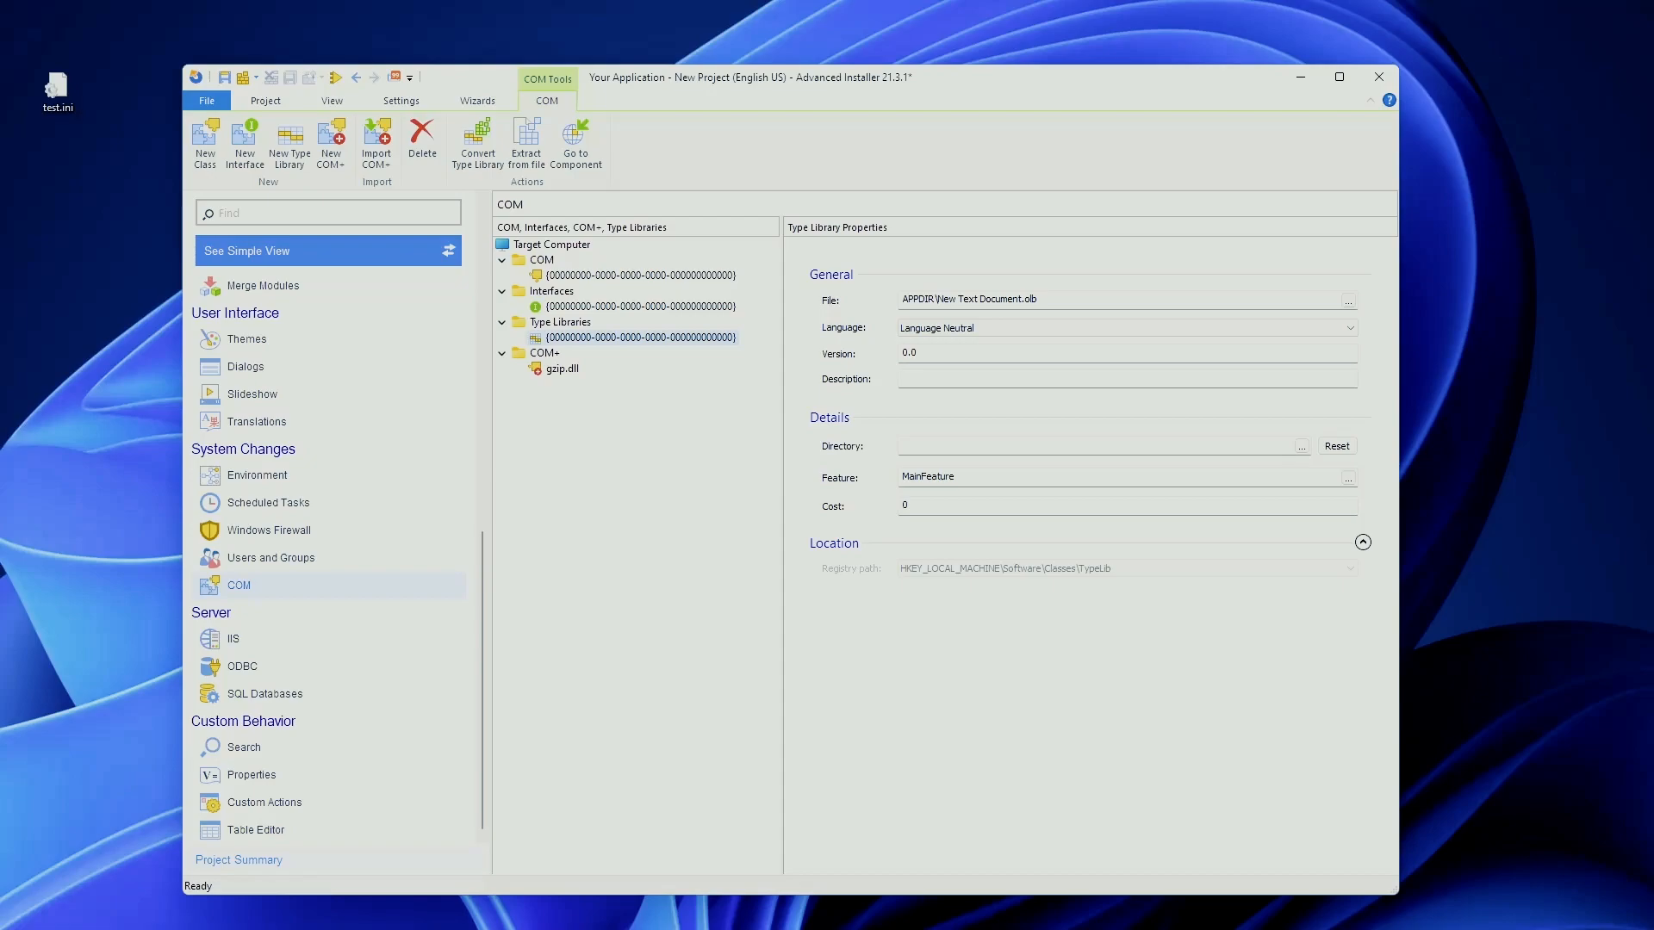
click(561, 370)
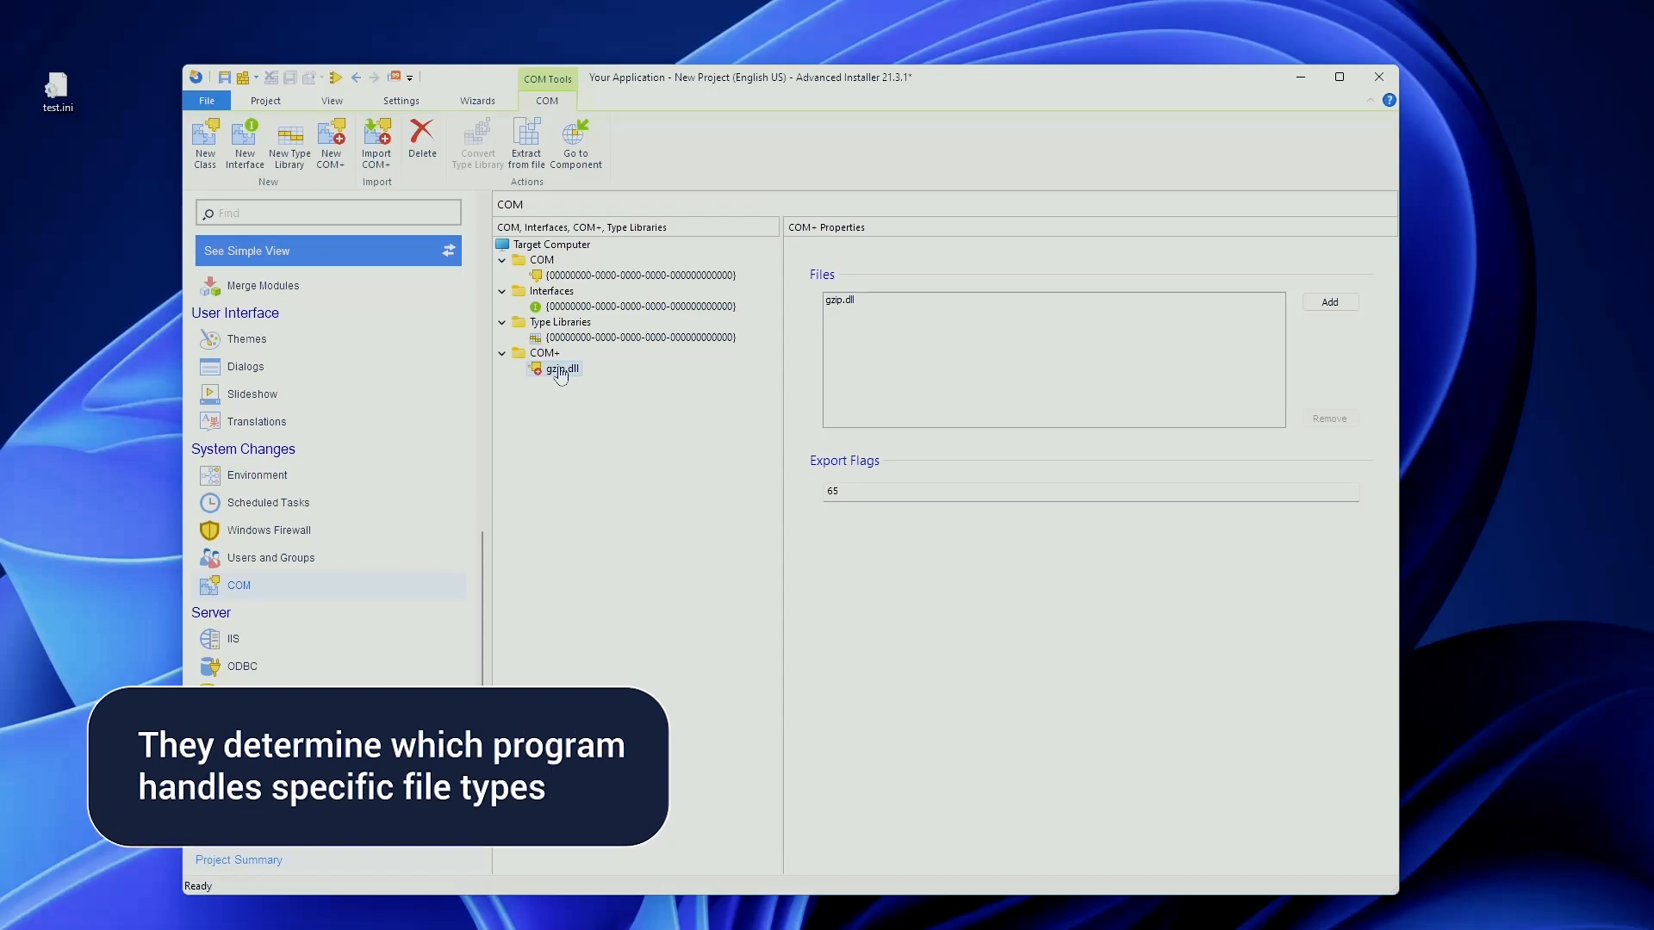
- Inspect the existing txt extension's properties in the project's file associations
scroll(388, 487, up, 1)
scroll(386, 484, up, 5)
click(352, 481)
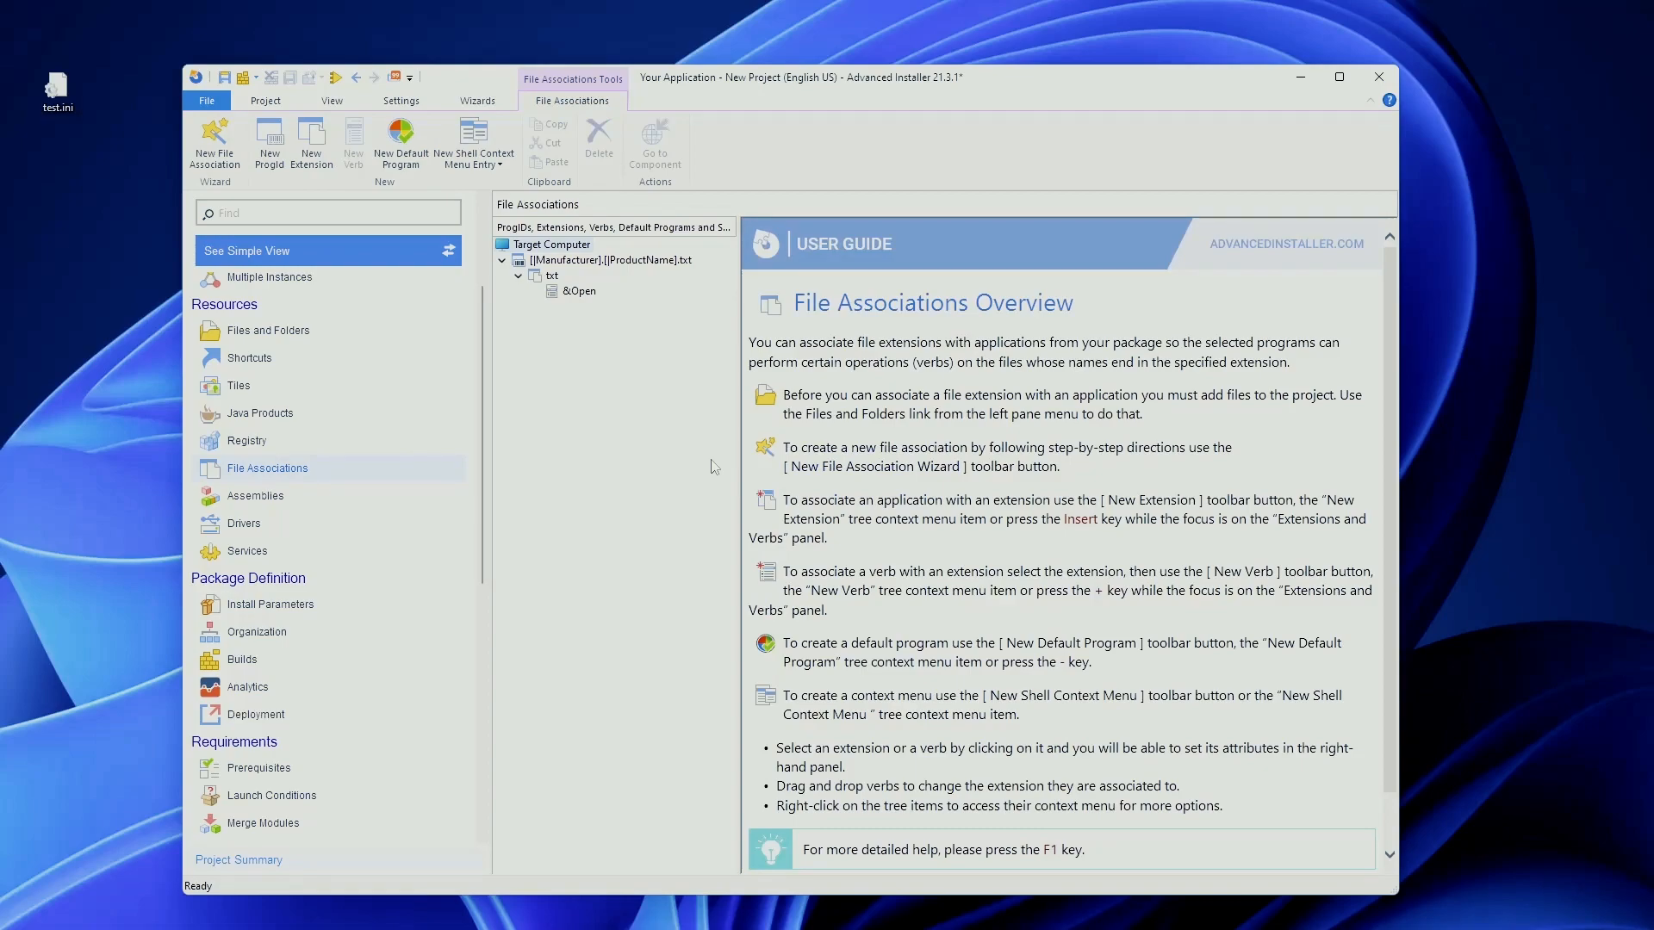
click(555, 276)
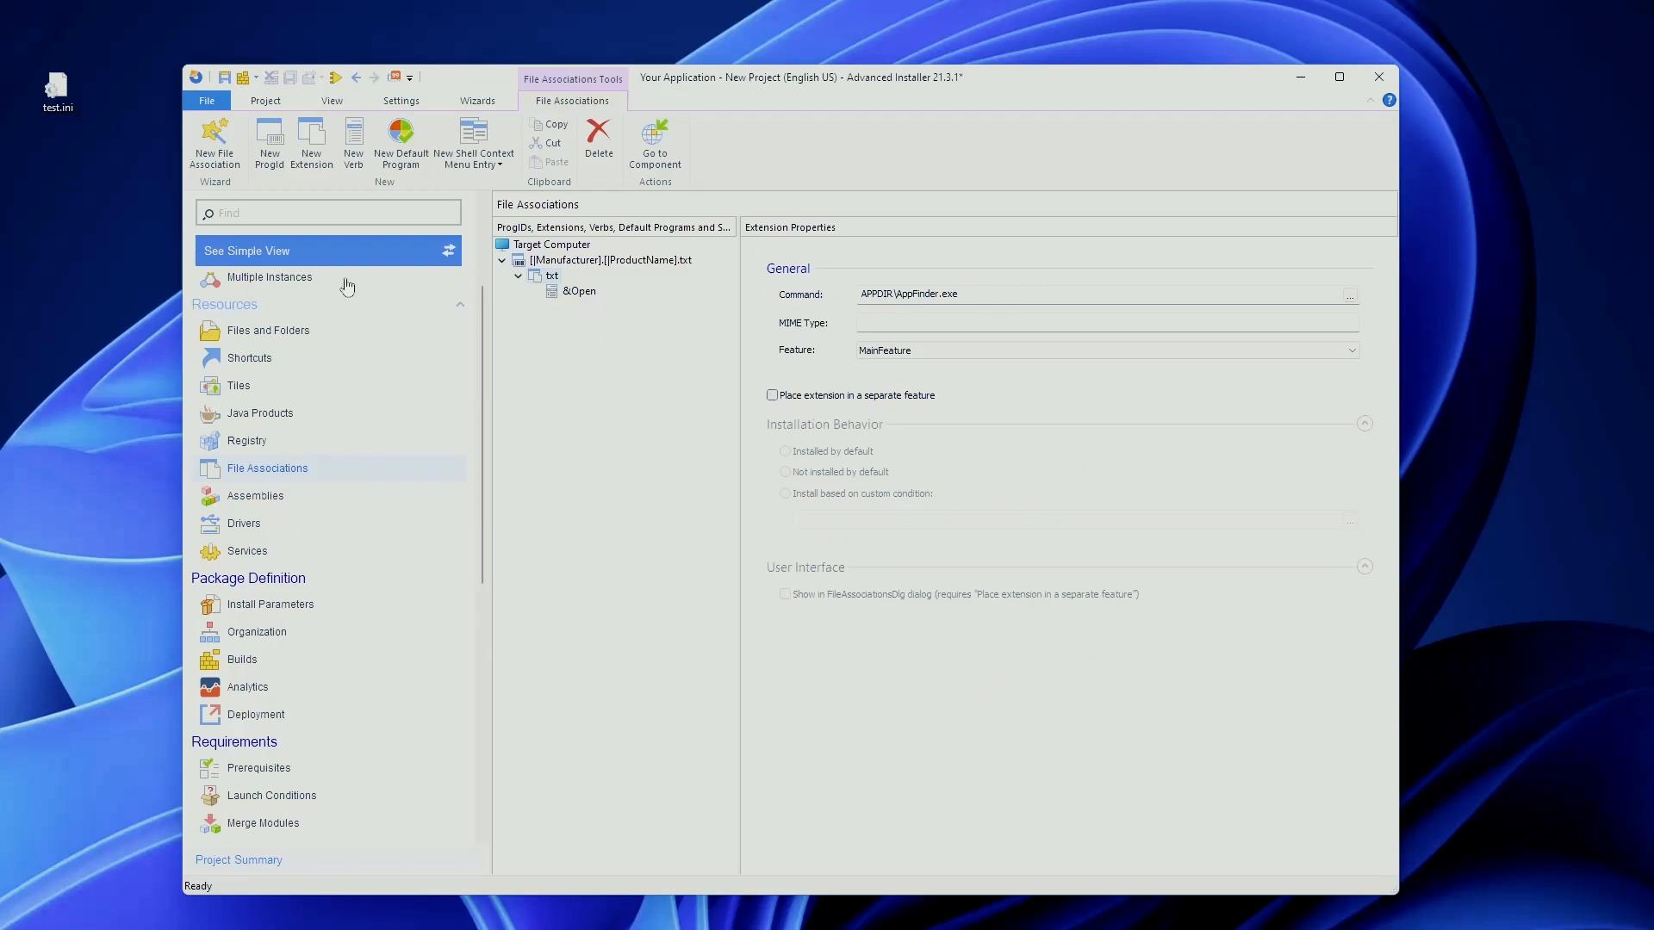
- Start a new file association with the wizard and set its extension to alex
click(225, 162)
click(887, 641)
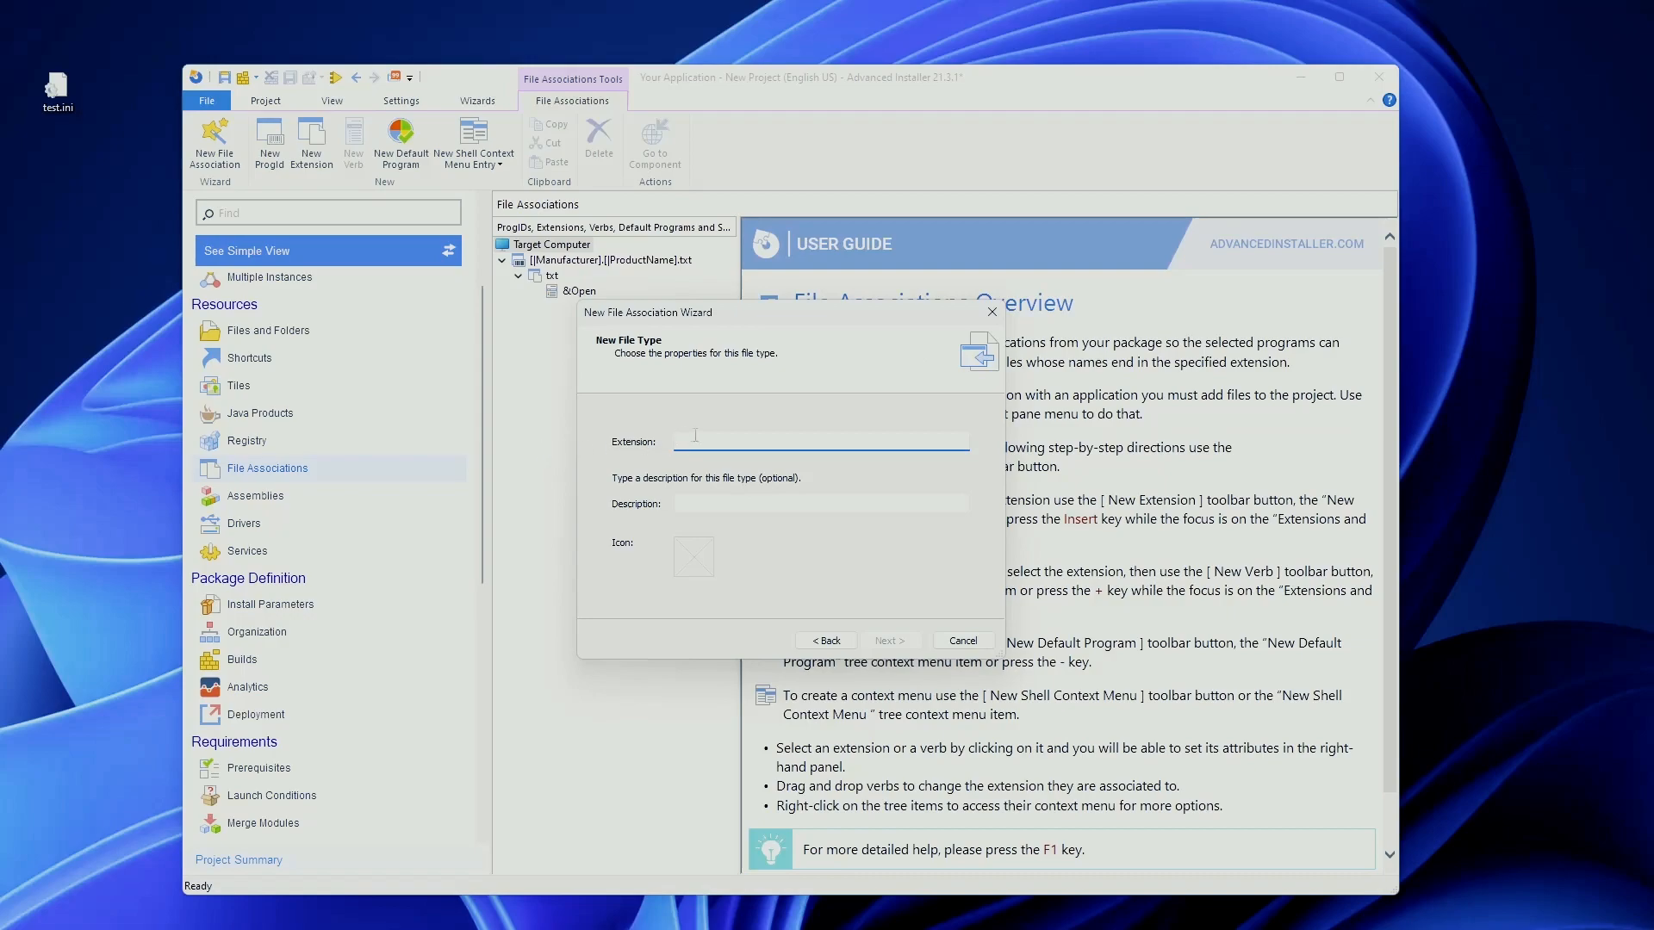
text(alex)
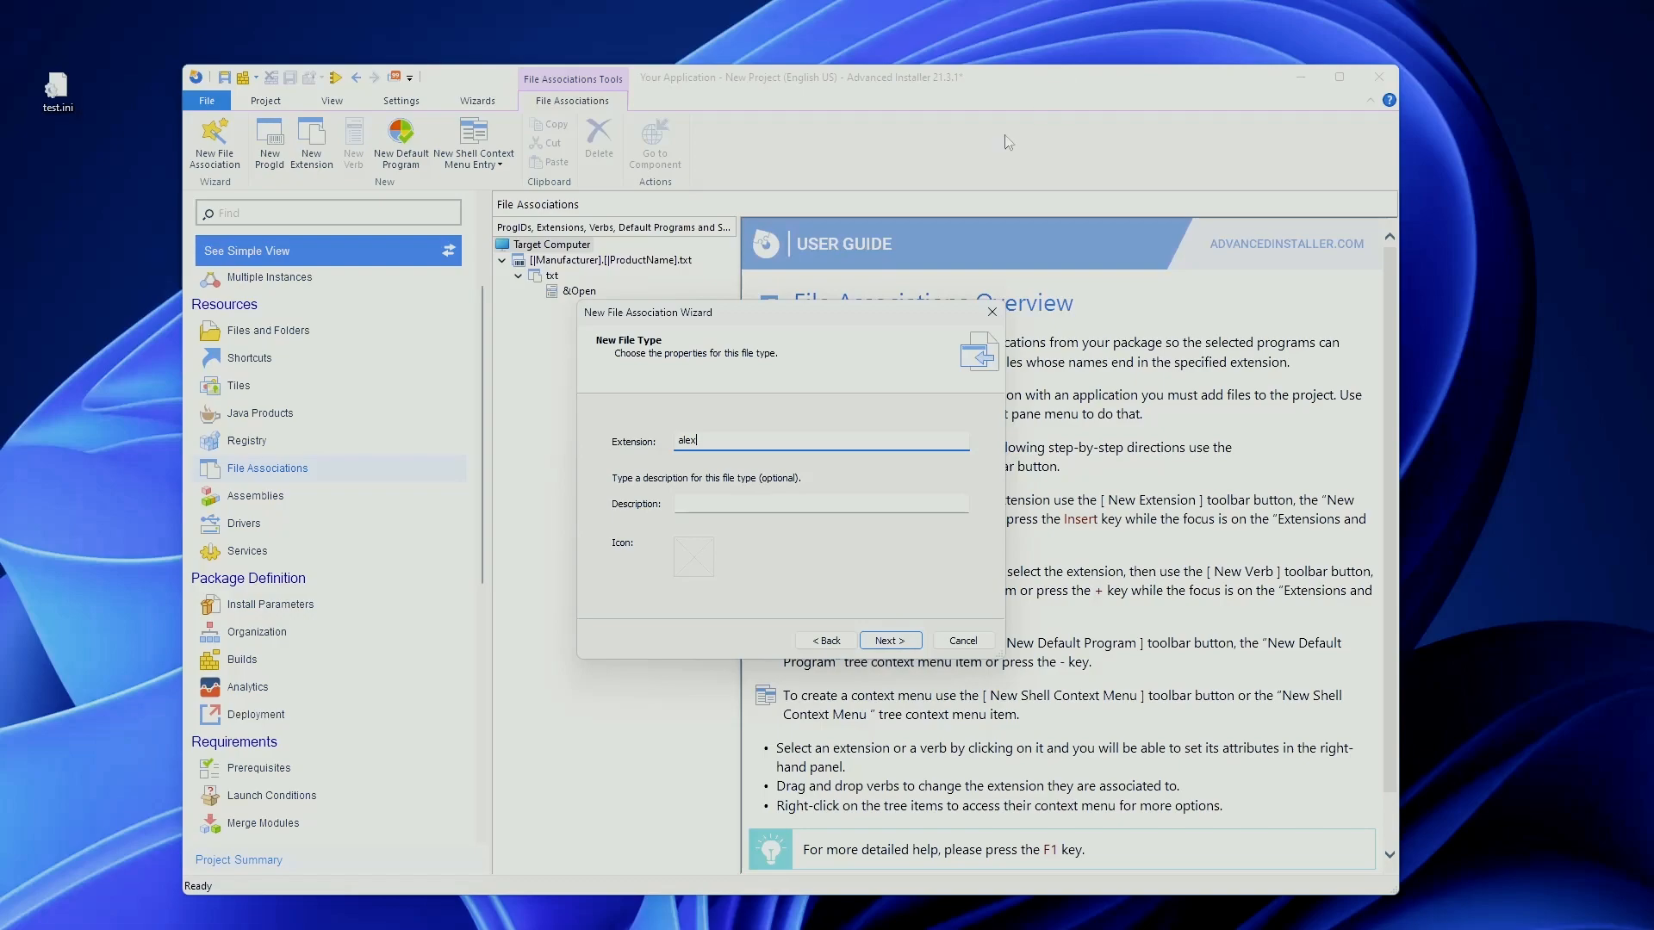
click(902, 645)
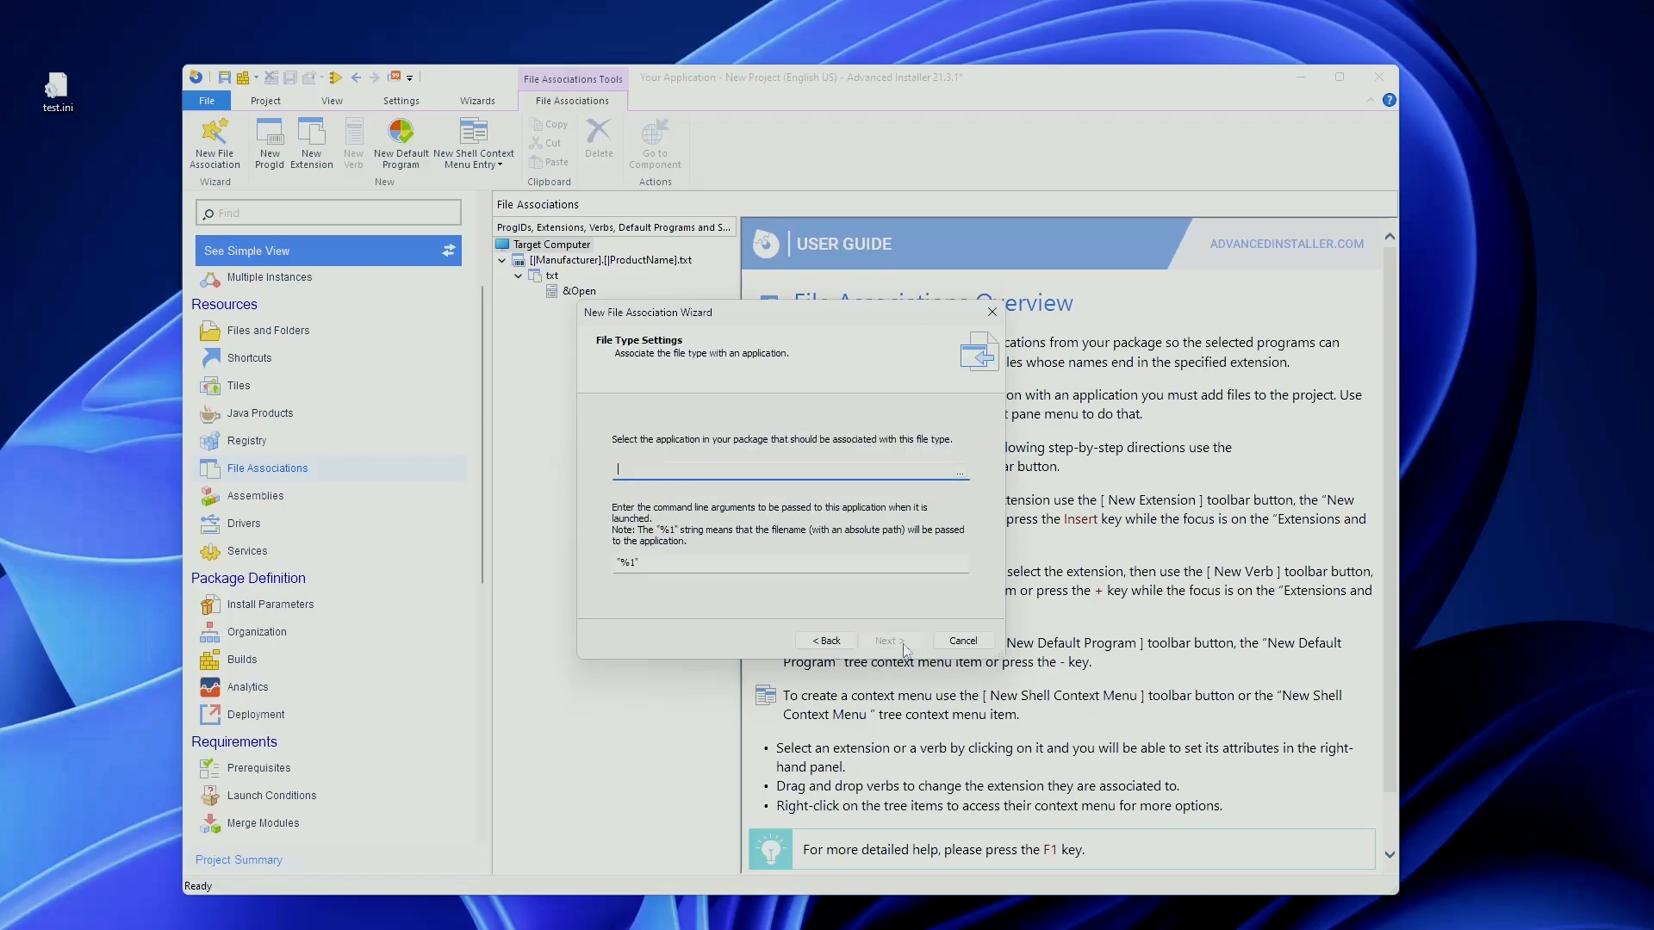
- Associate the new file type with AppFinder.exe from the Application Folder, keeping "%1" as the command line argument
click(959, 472)
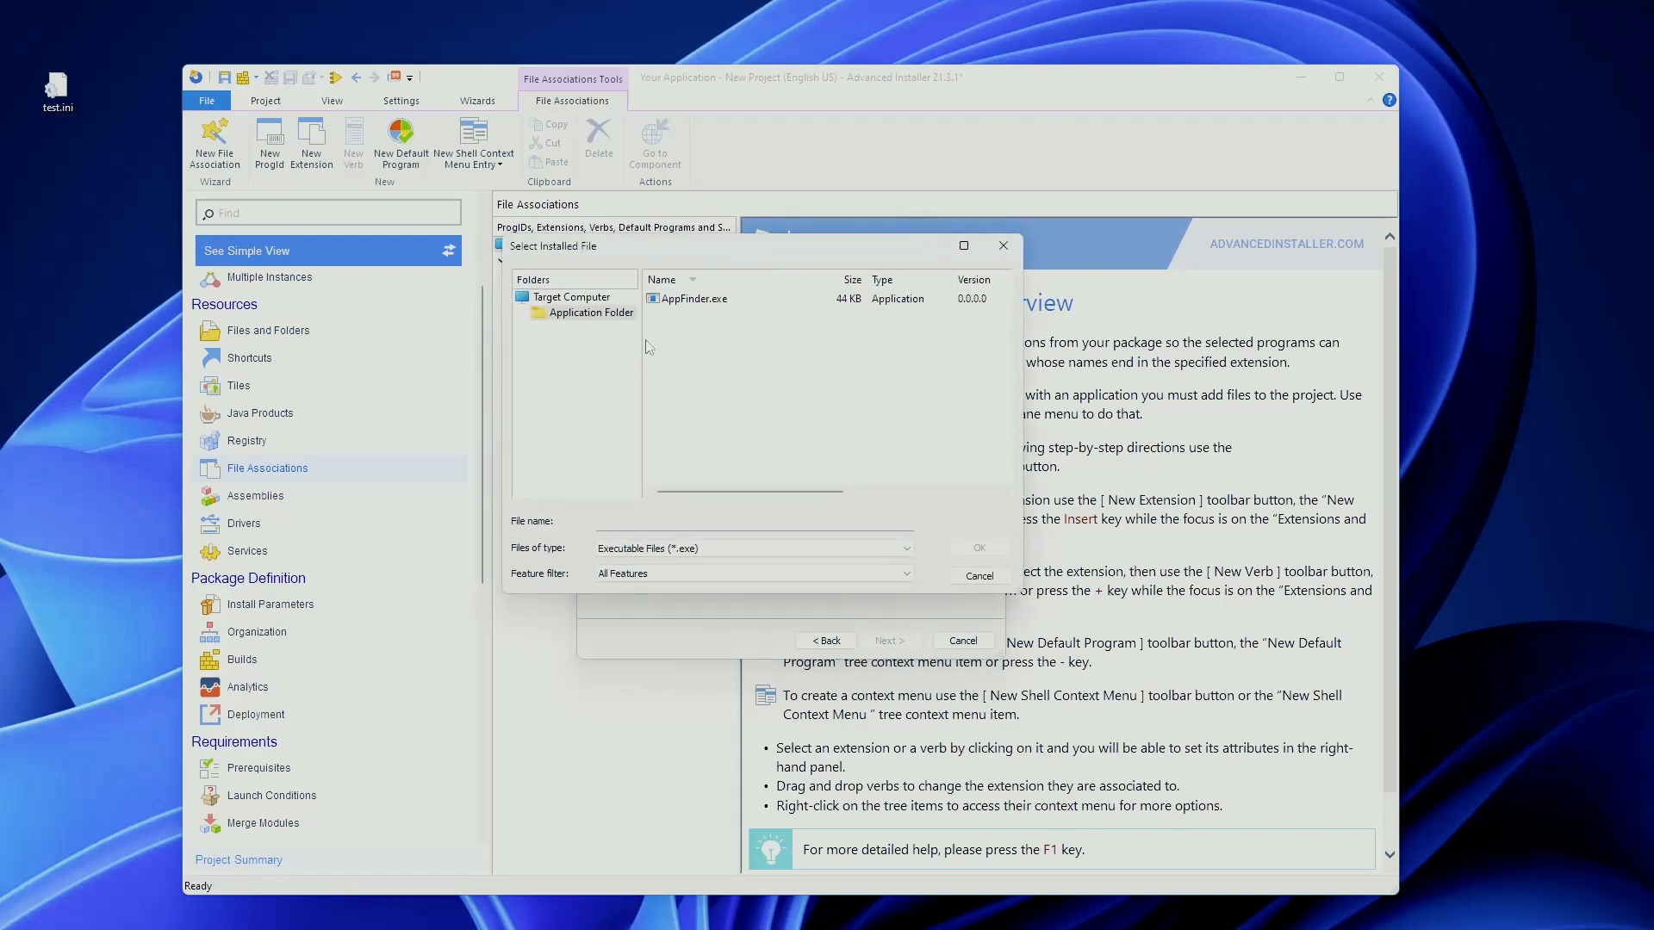
click(694, 300)
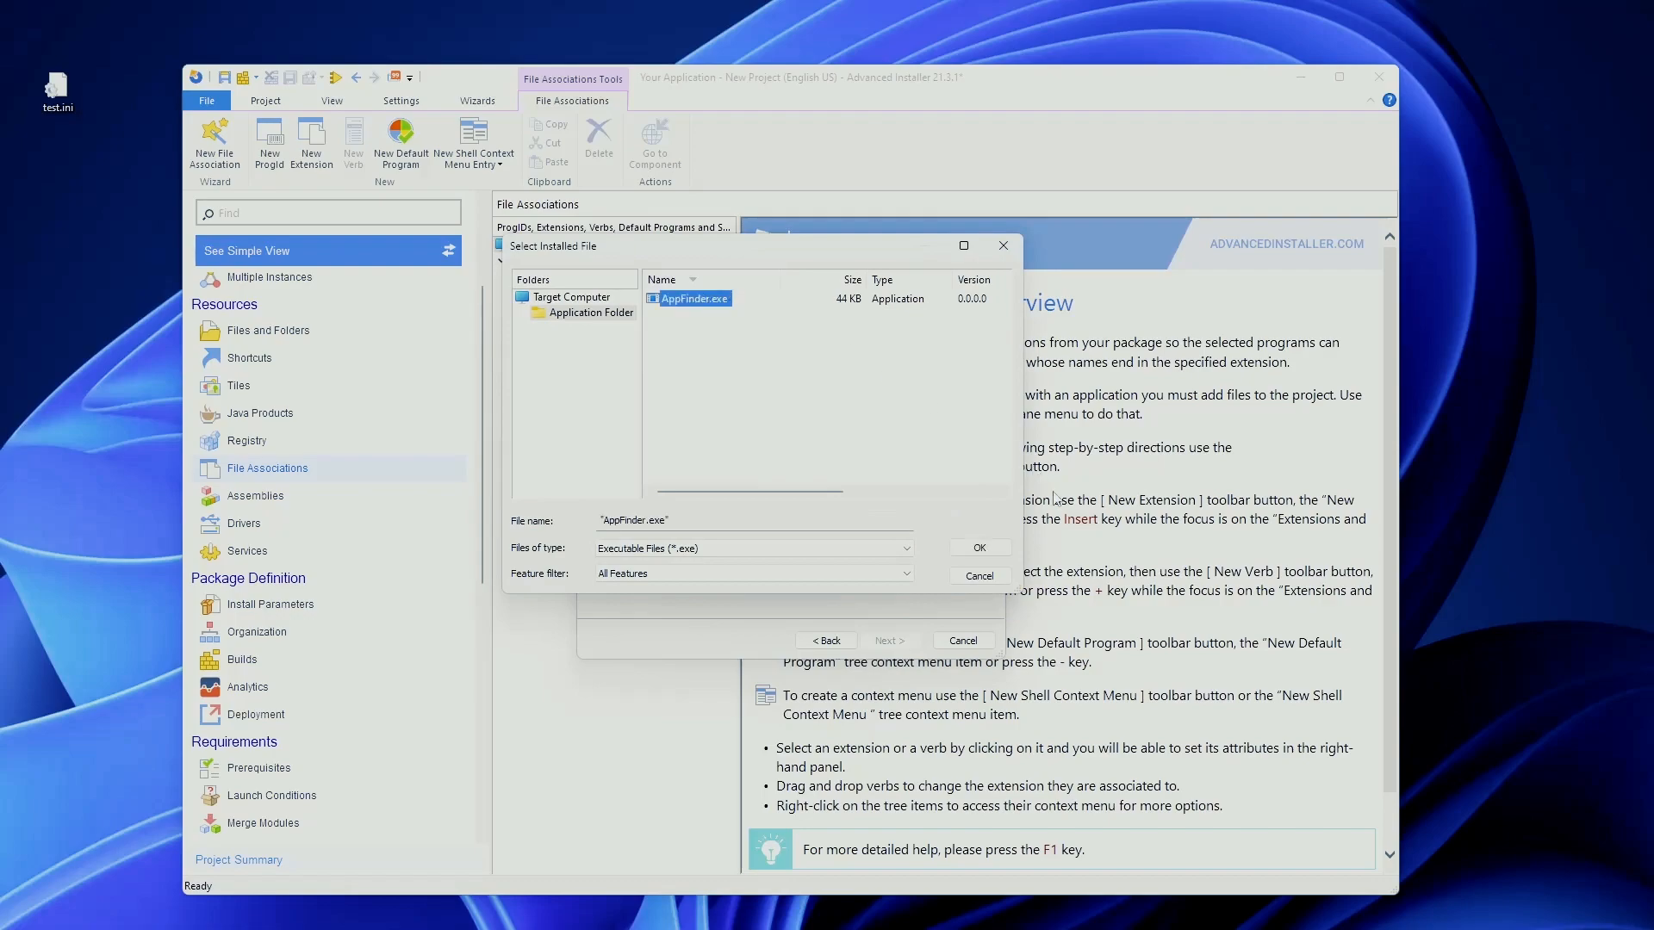
click(979, 548)
drag(618, 563, 709, 583)
click(887, 646)
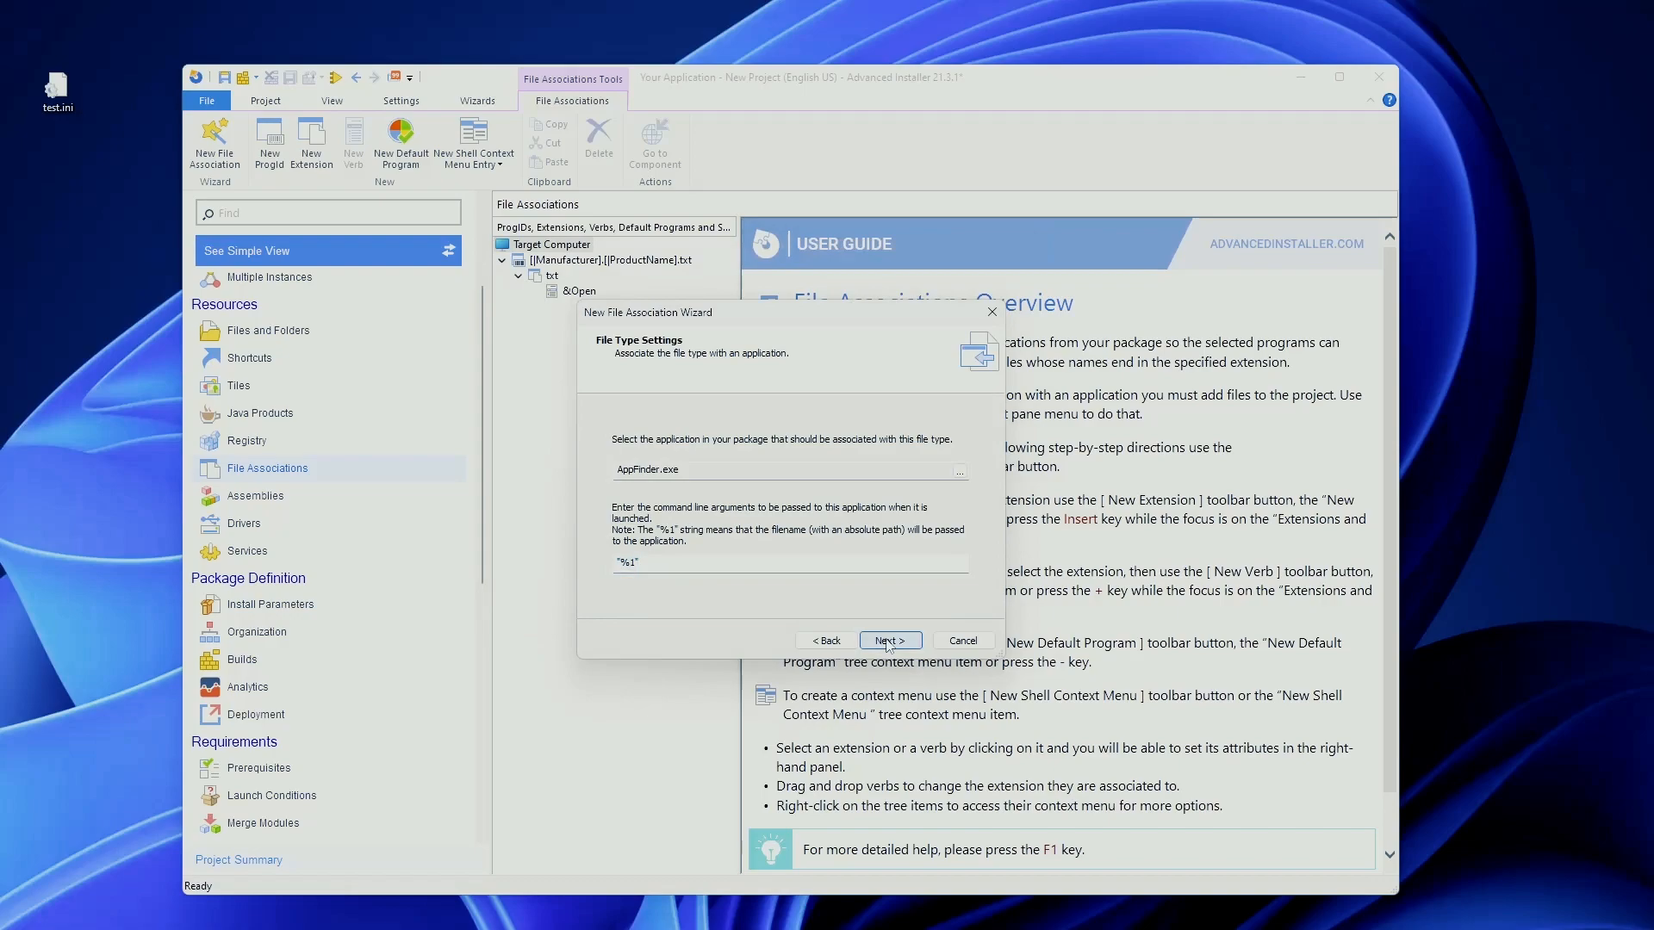
- Finish the file association with the command &Open and the verb open, and show the properties of its new verb
click(742, 488)
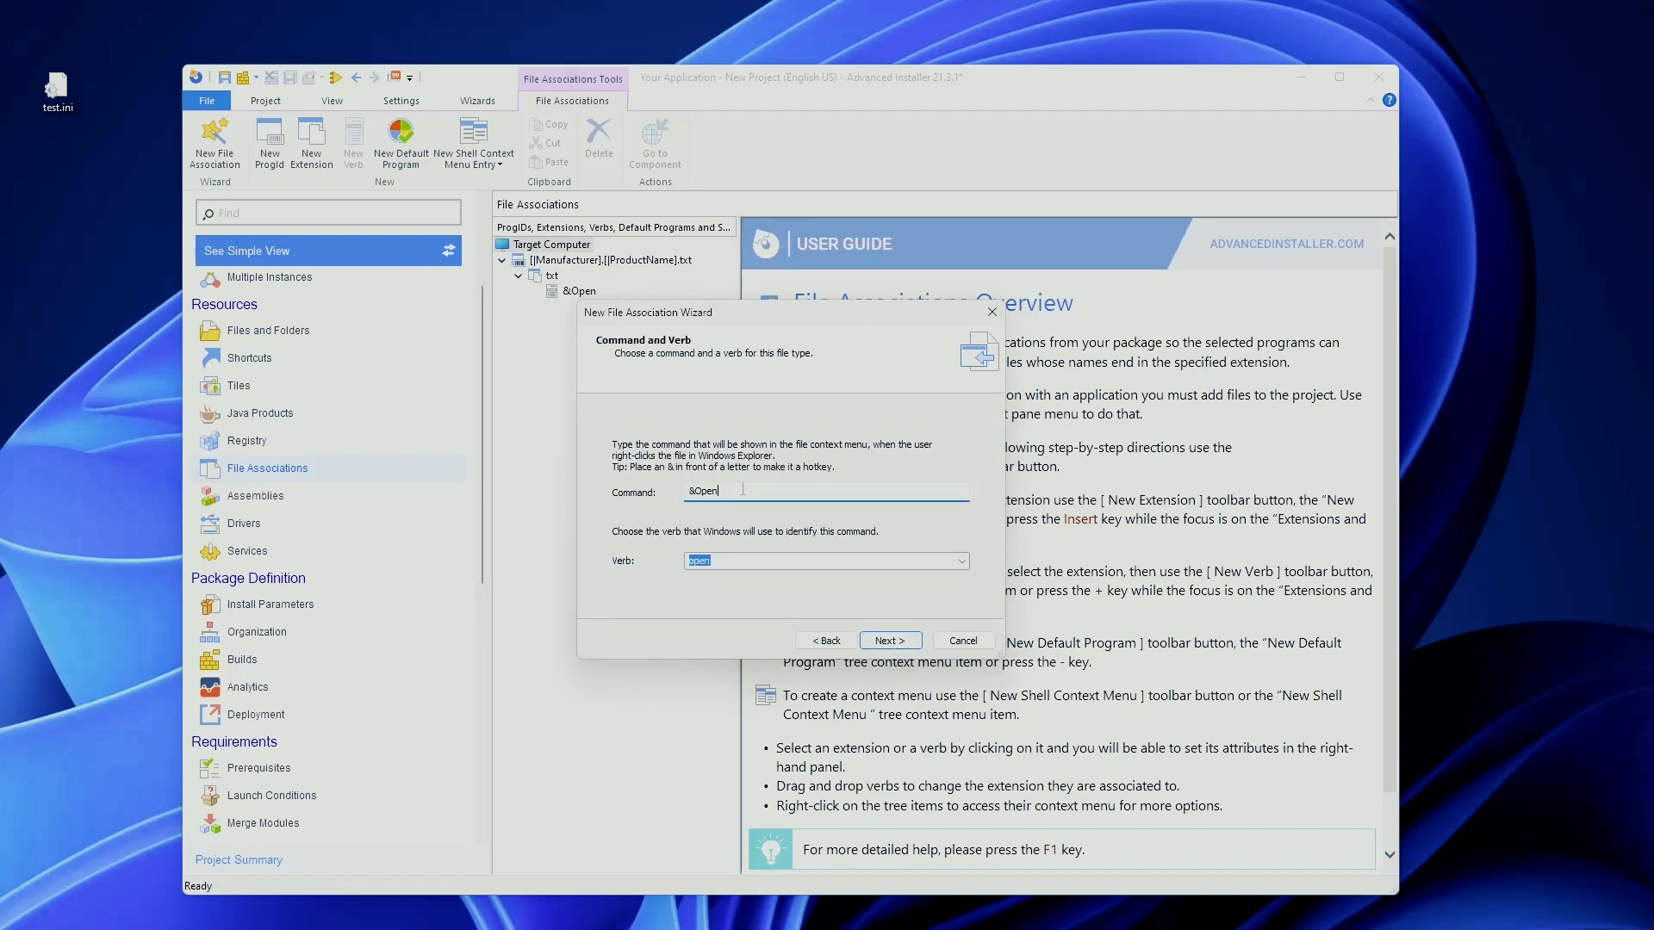
click(903, 644)
click(903, 646)
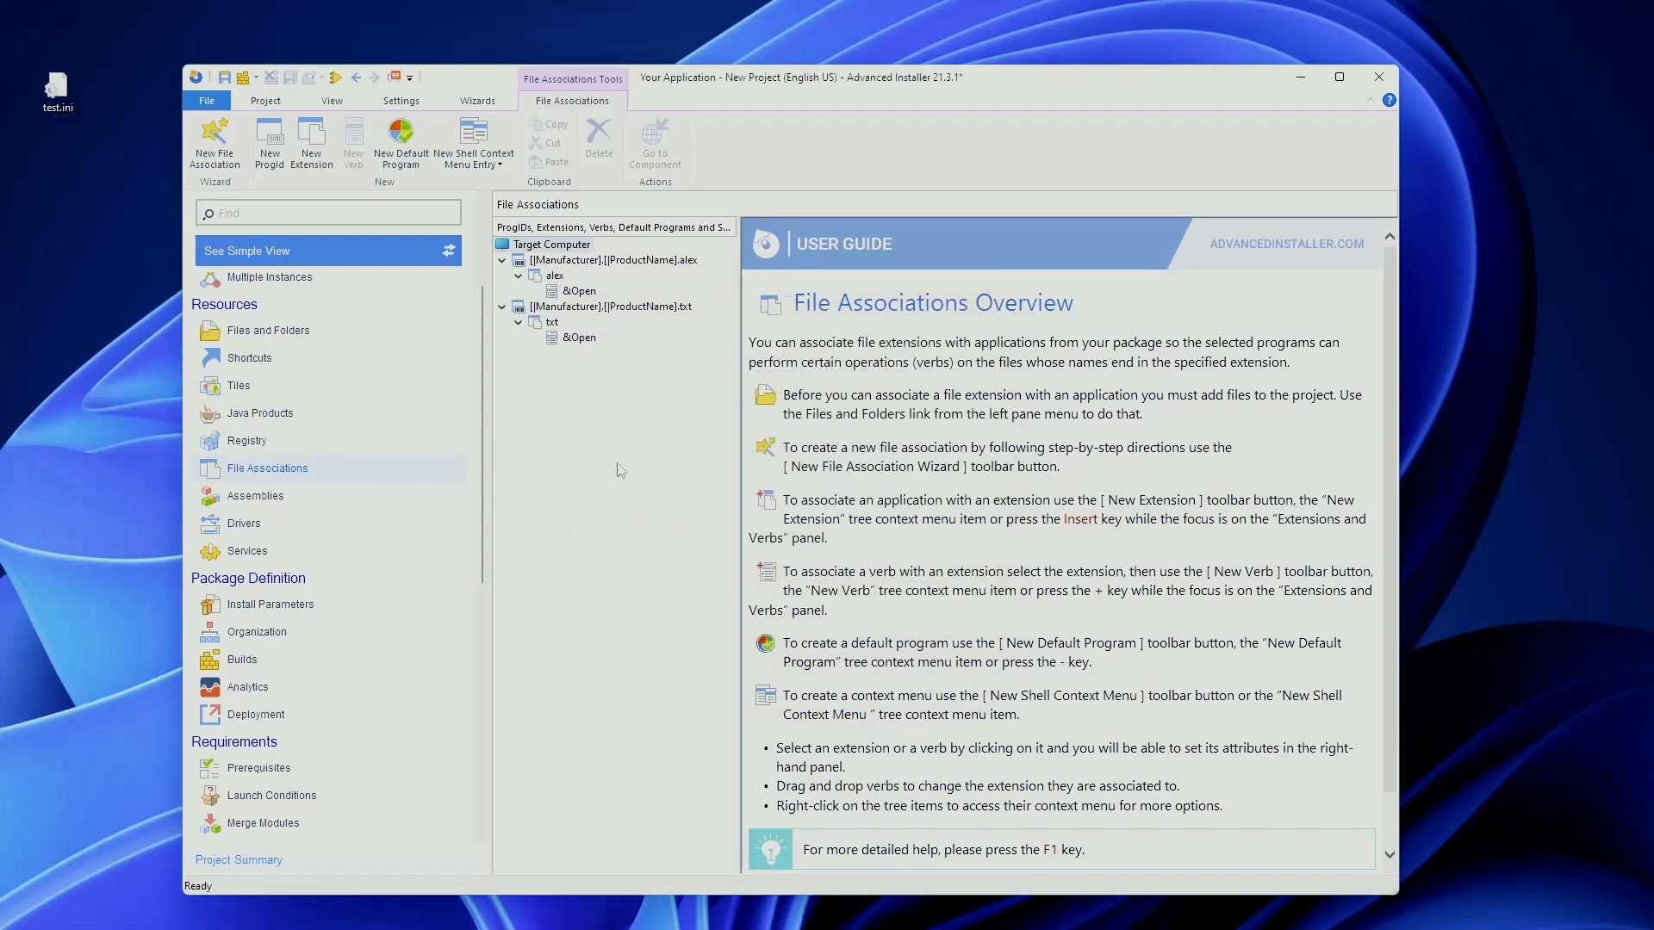
click(592, 292)
- Create a new text document on the Windows desktop and name it test.ini
right_click(655, 26)
mouse_move(775, 63)
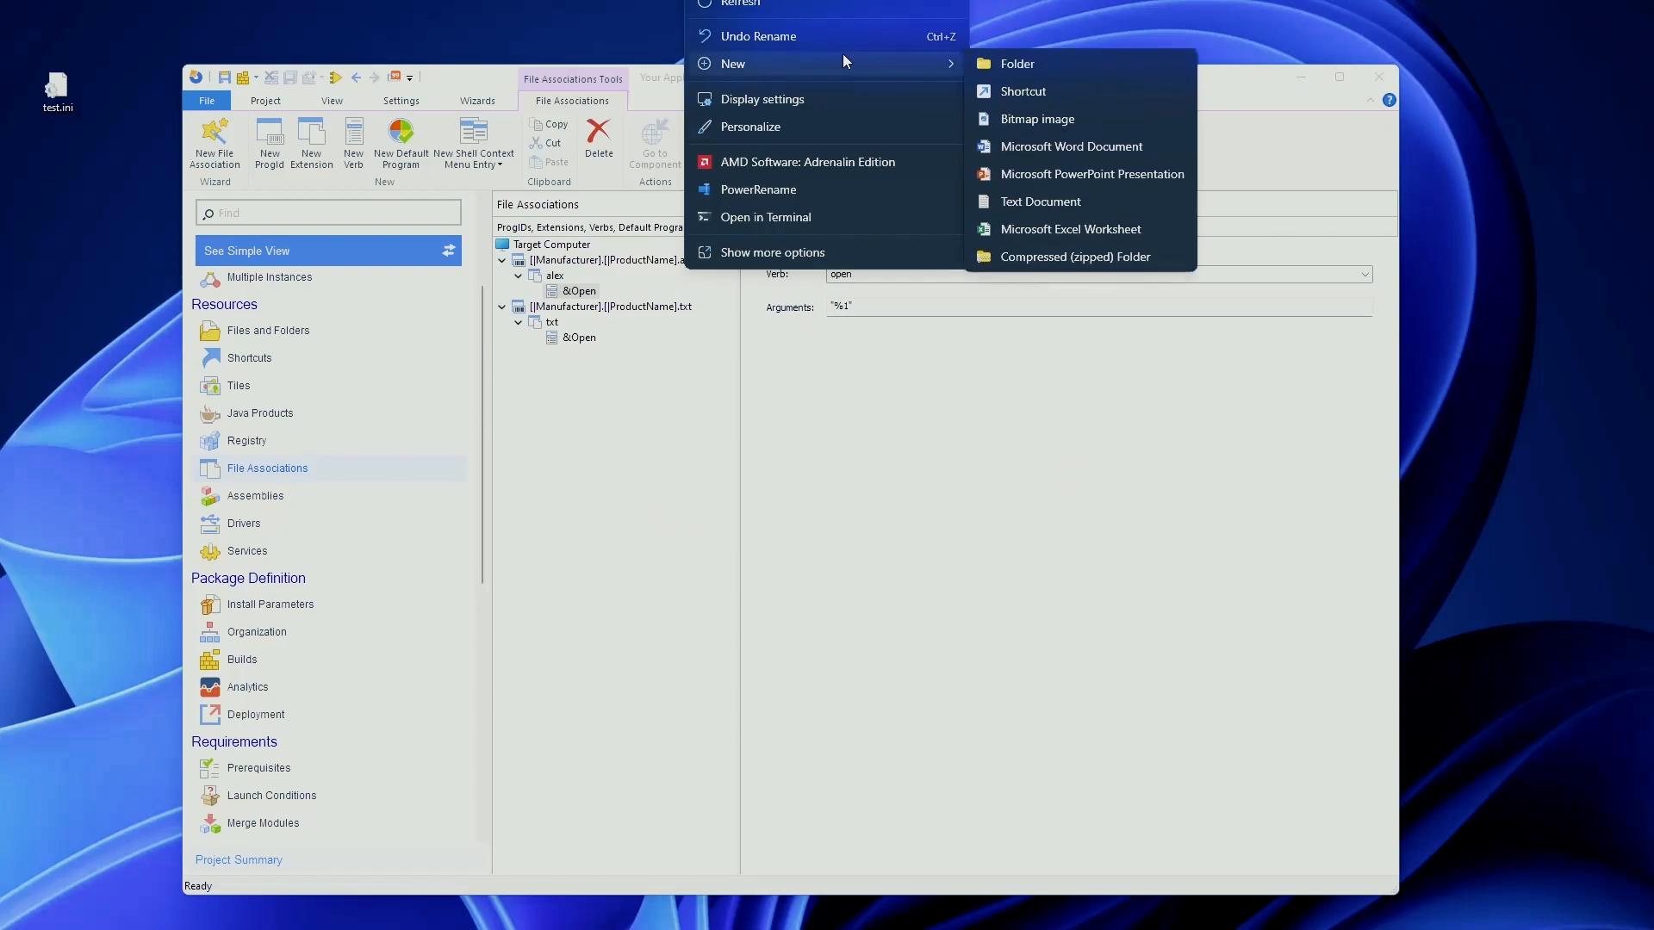
click(1025, 207)
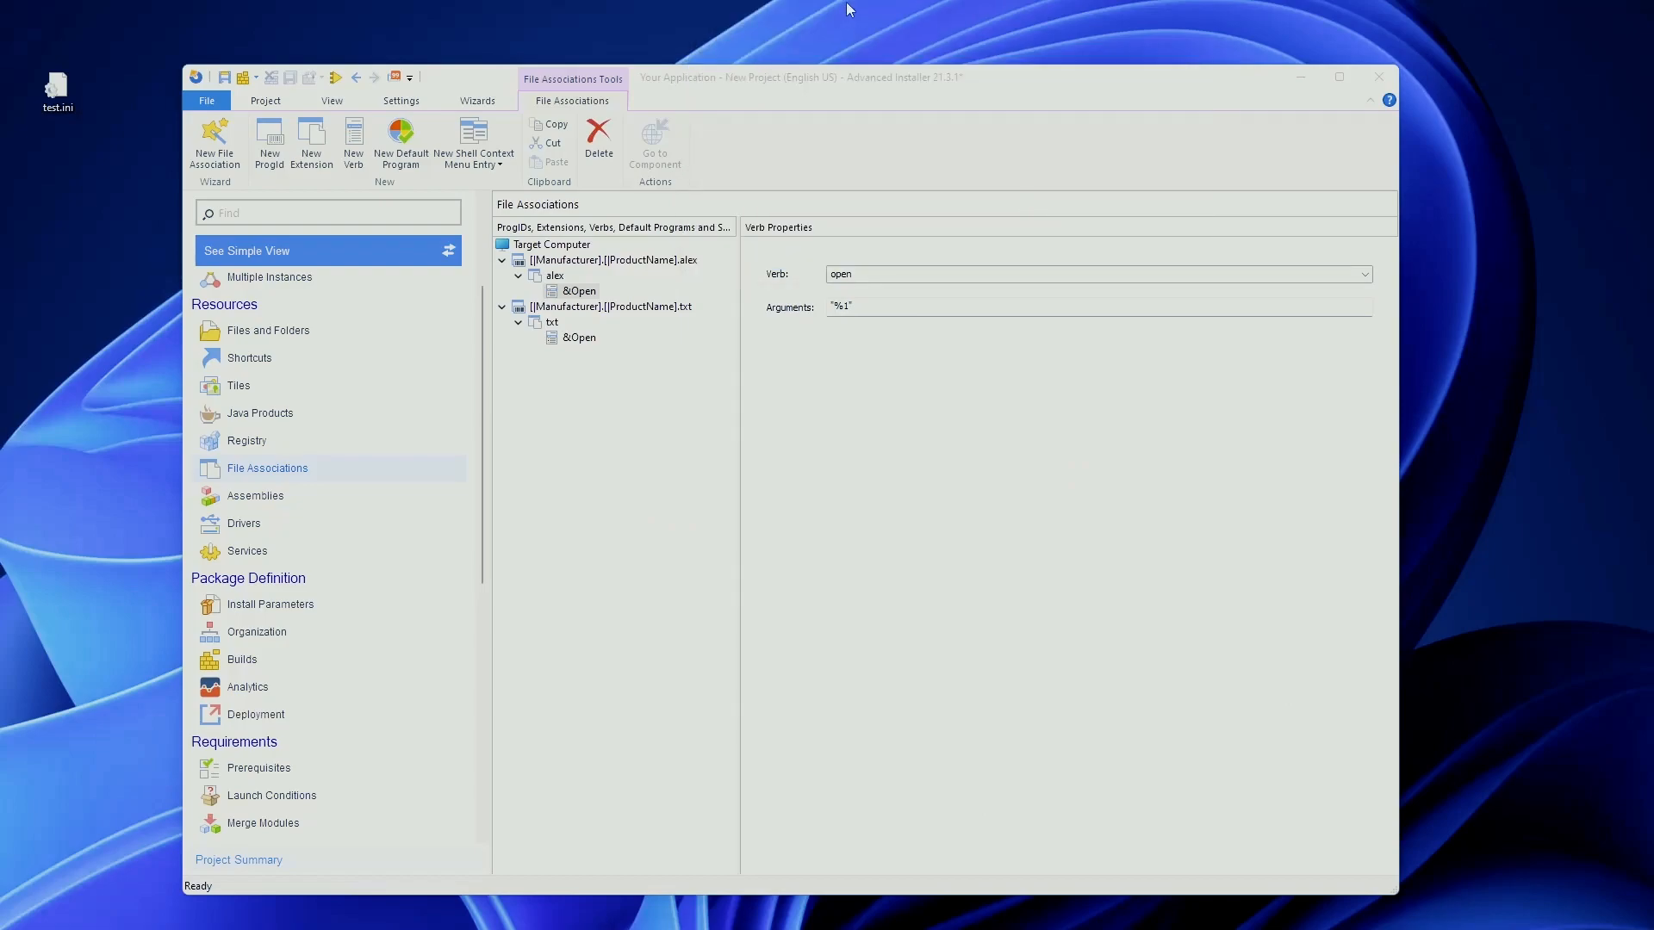
text(test.ini)
key(Return)
key(Return)
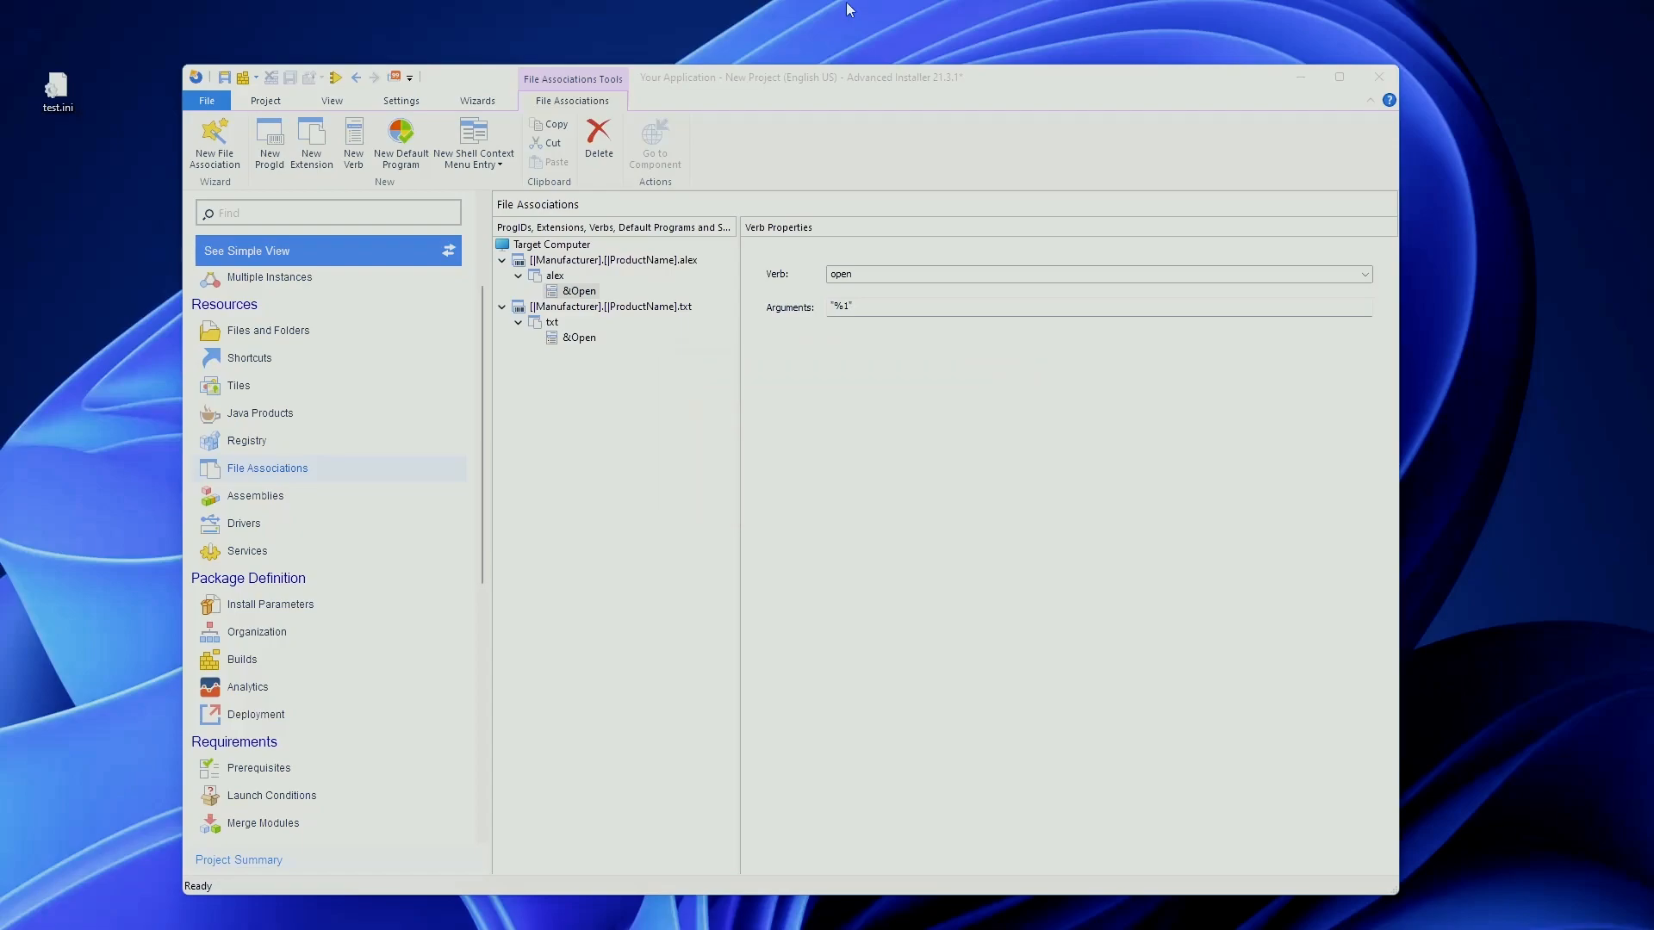